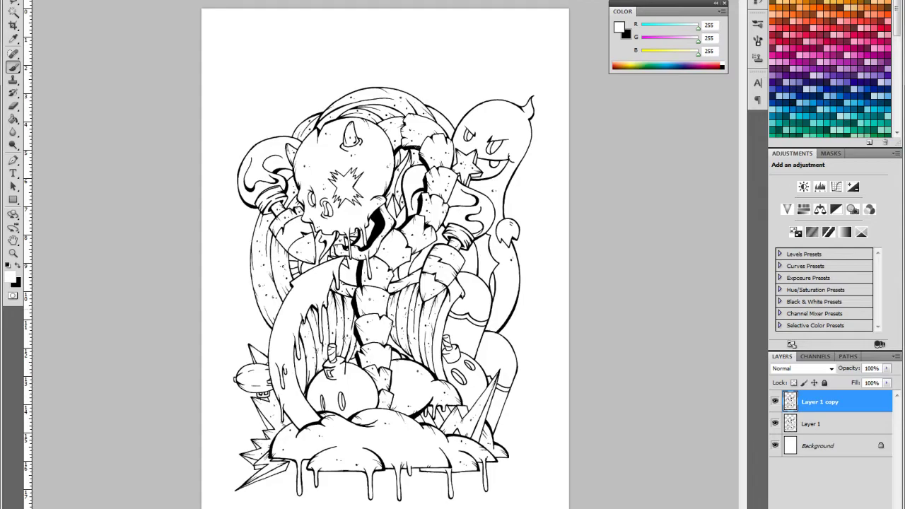
- Zoom in on the skull drawing and switch to the Paint Bucket tool
{"action": "key", "text": "ctrl+plus"}
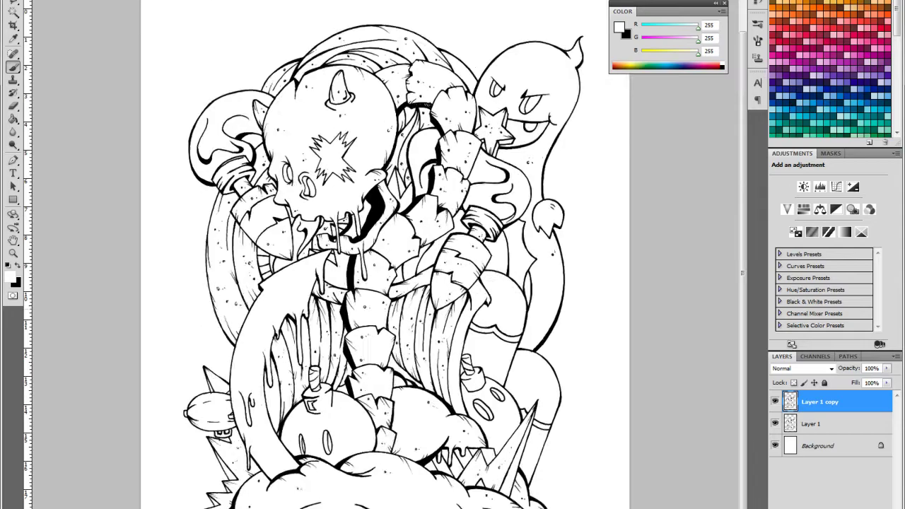
{"action": "key", "text": "ctrl+plus"}
{"action": "key", "text": "ctrl+plus"}
{"action": "key", "text": "ctrl+plus"}
{"action": "key", "text": "ctrl+minus"}
{"action": "key", "text": "ctrl+minus"}
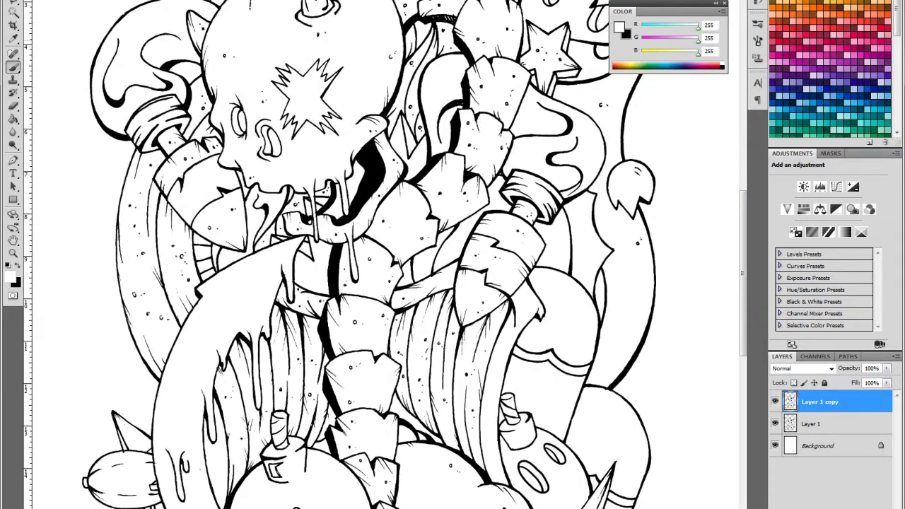
{"action": "key", "text": "g"}
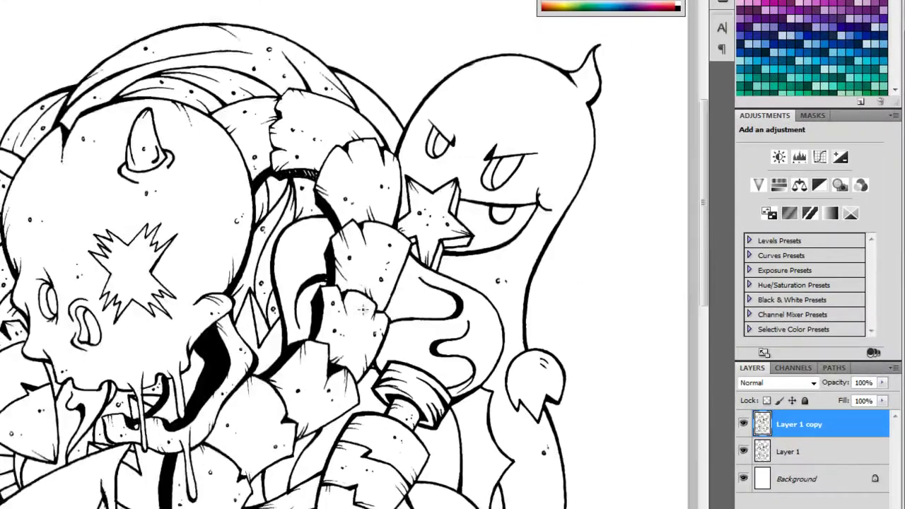
{"action": "scroll", "coordinate": [363, 309], "scroll_direction": "up", "scroll_amount": 1}
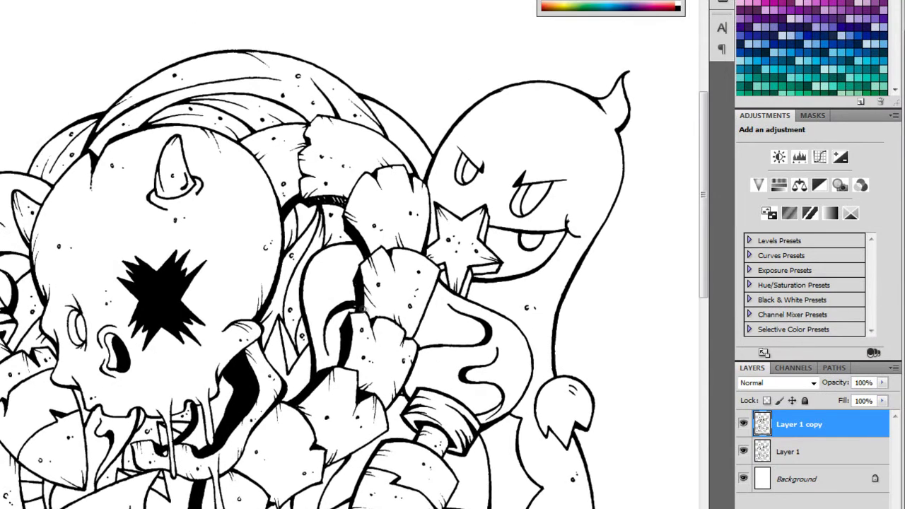
{"action": "scroll", "coordinate": [359, 306], "scroll_direction": "down", "scroll_amount": 3}
{"action": "scroll", "coordinate": [360, 306], "scroll_direction": "down", "scroll_amount": 2}
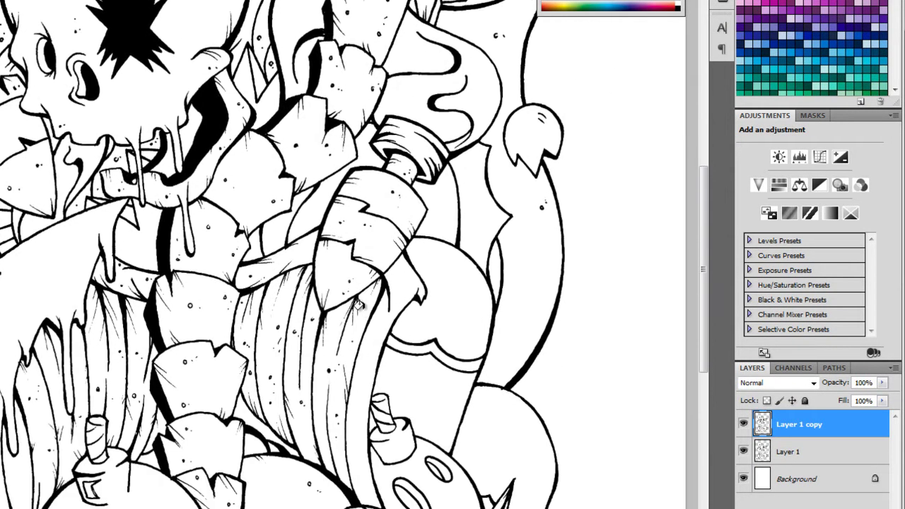
- Try a light grey foreground colour in the Color Picker
{"action": "left_click", "coordinate": [2, 382]}
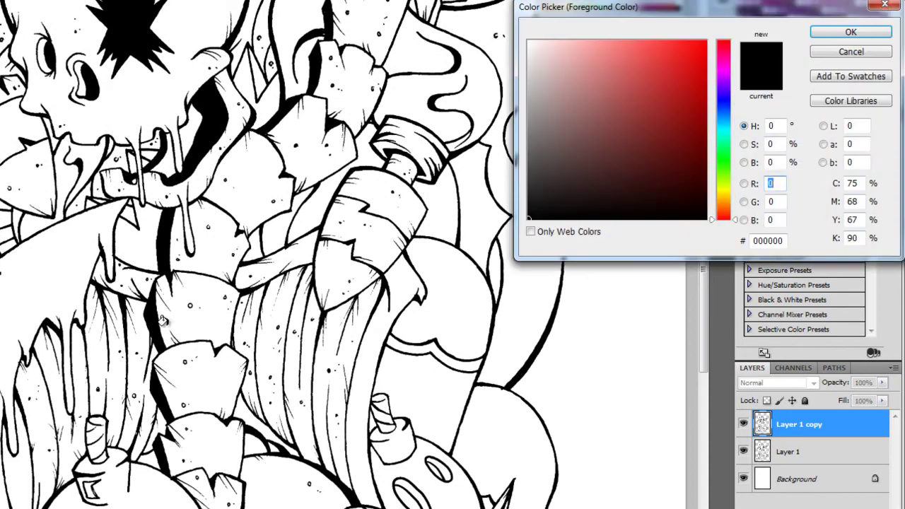
{"action": "left_click", "coordinate": [123, 295]}
{"action": "left_click", "coordinate": [257, 385]}
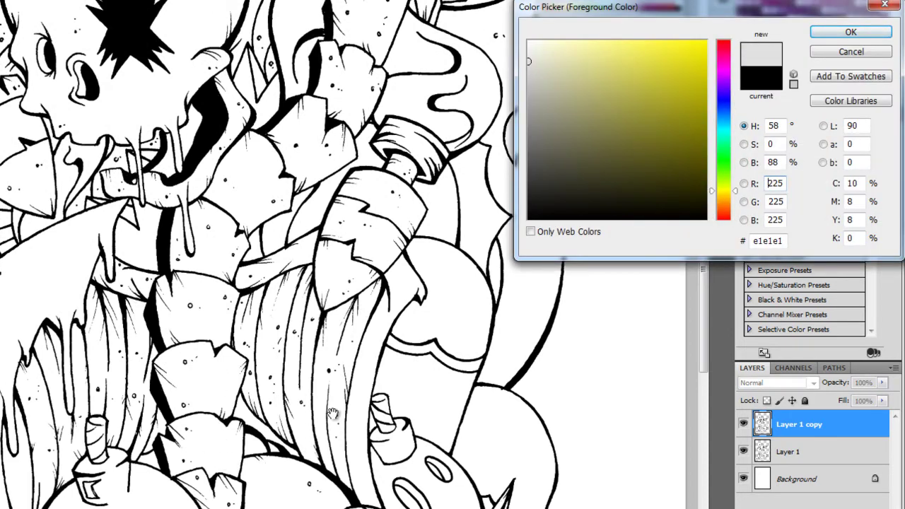
{"action": "key", "text": "Return"}
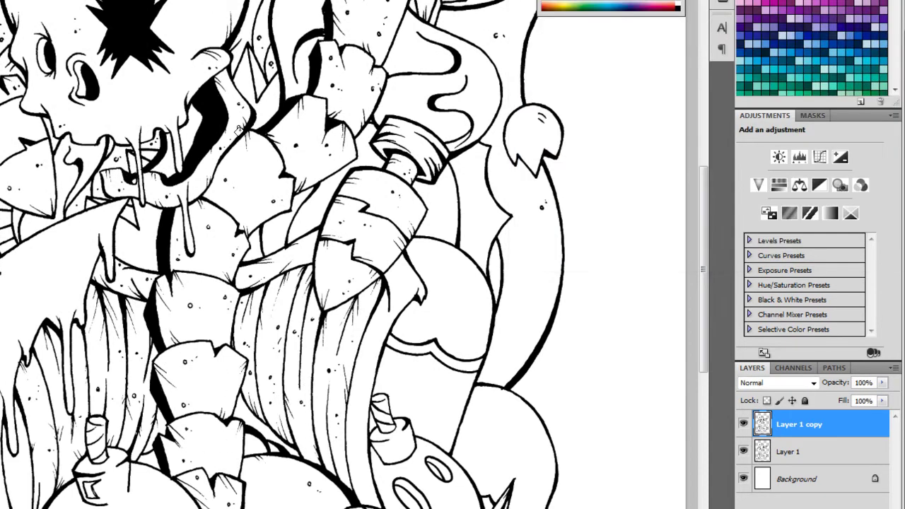
- Select the Background layer and set the foreground to dusty pink RGB 165,127,127
{"action": "key", "text": "alt+comma"}
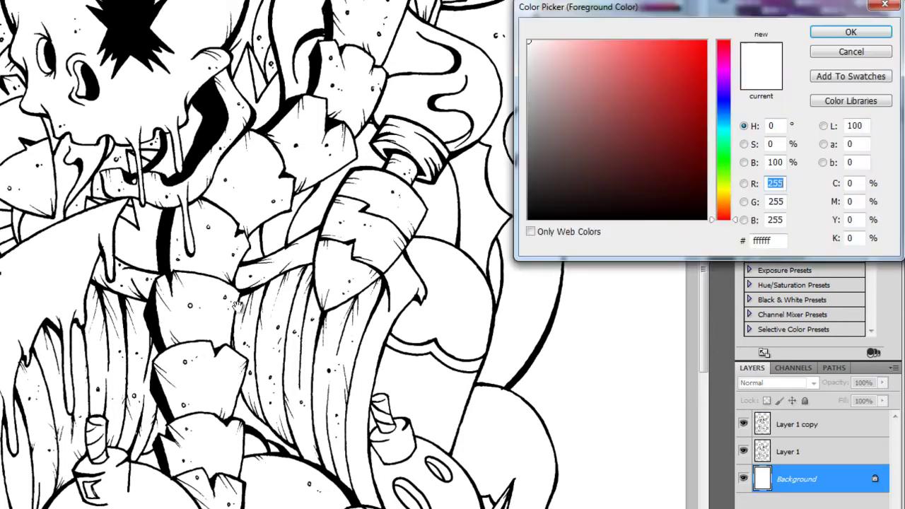
{"action": "left_click", "coordinate": [574, 102]}
{"action": "key", "text": "Return"}
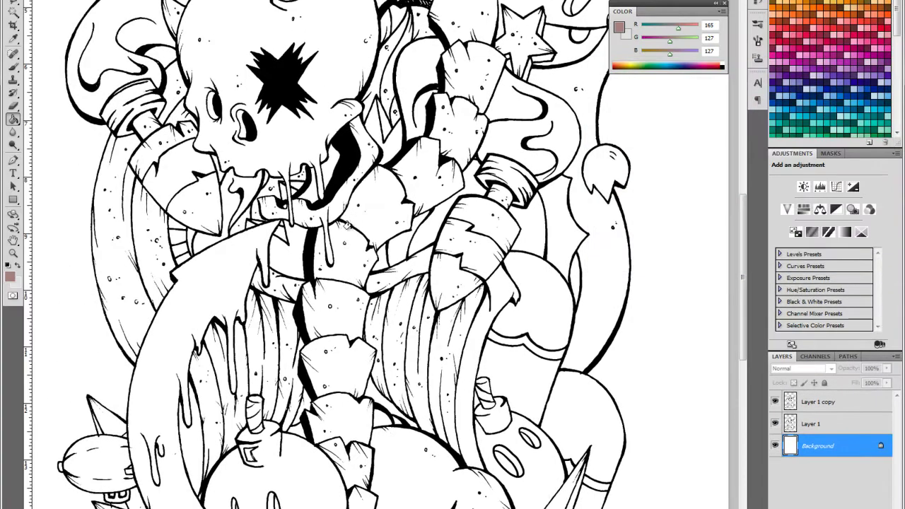
- Fill the Background dusty pink, then select Layer 1 copy with white as fill colour
{"action": "left_click", "coordinate": [349, 225]}
{"action": "key", "text": "d"}
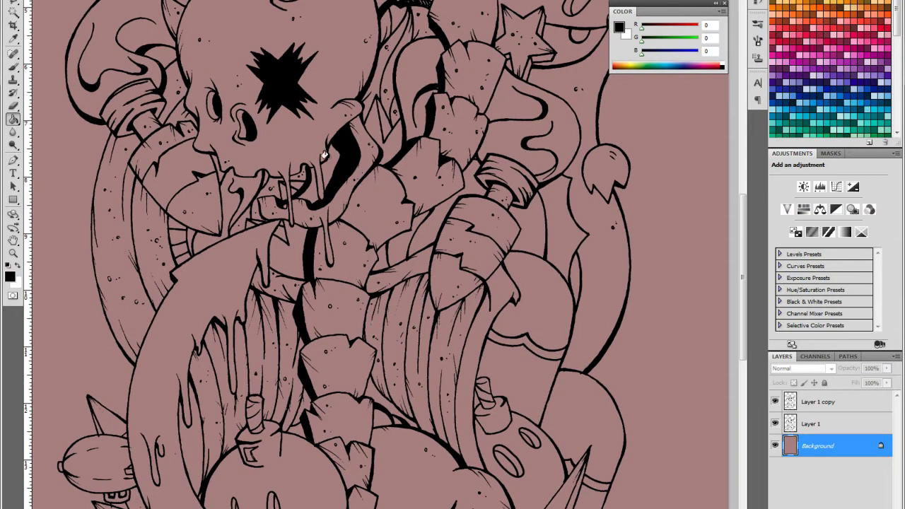
{"action": "key", "text": "alt+period"}
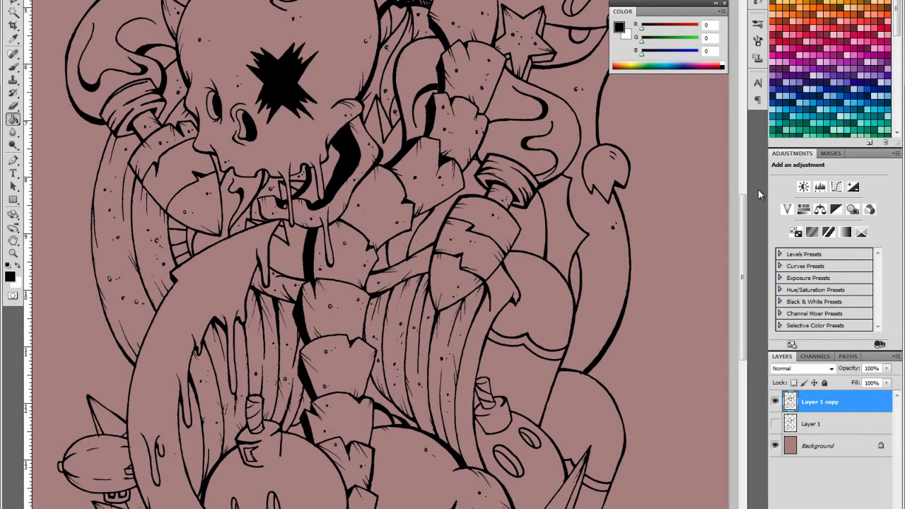
{"action": "scroll", "coordinate": [611, 119], "scroll_direction": "up", "scroll_amount": 3}
{"action": "left_click", "coordinate": [626, 33]}
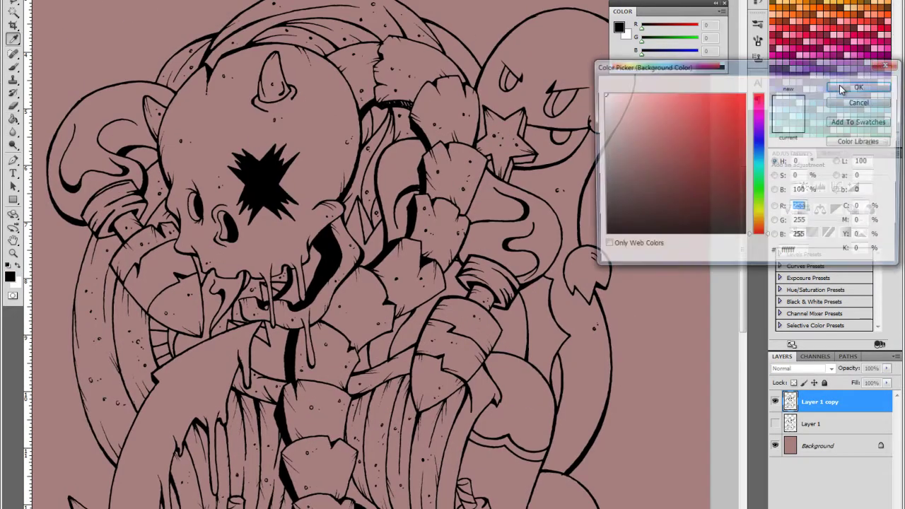
{"action": "key", "text": "Return"}
{"action": "key", "text": "x"}
{"action": "scroll", "coordinate": [360, 505], "scroll_direction": "down", "scroll_amount": 4}
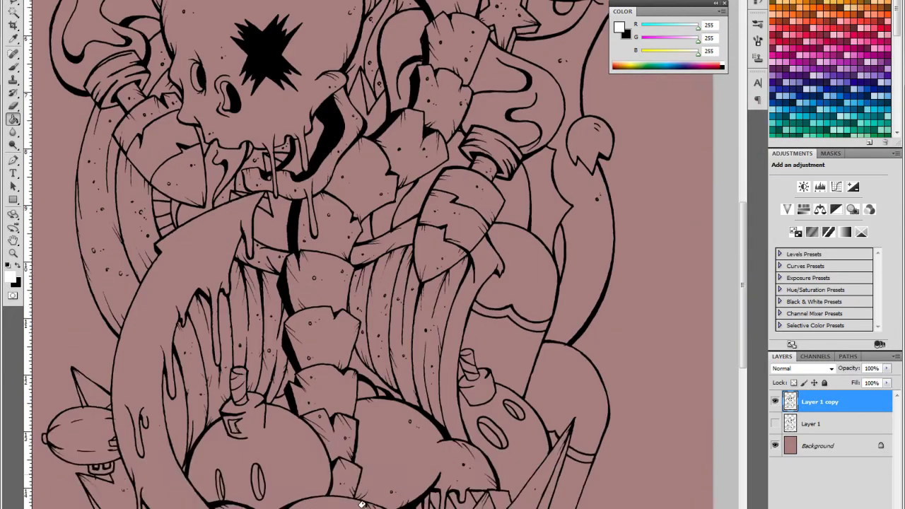
- Fill the lower vertebra segments white
{"action": "left_click", "coordinate": [322, 391]}
{"action": "left_click", "coordinate": [319, 336]}
{"action": "left_click", "coordinate": [319, 280]}
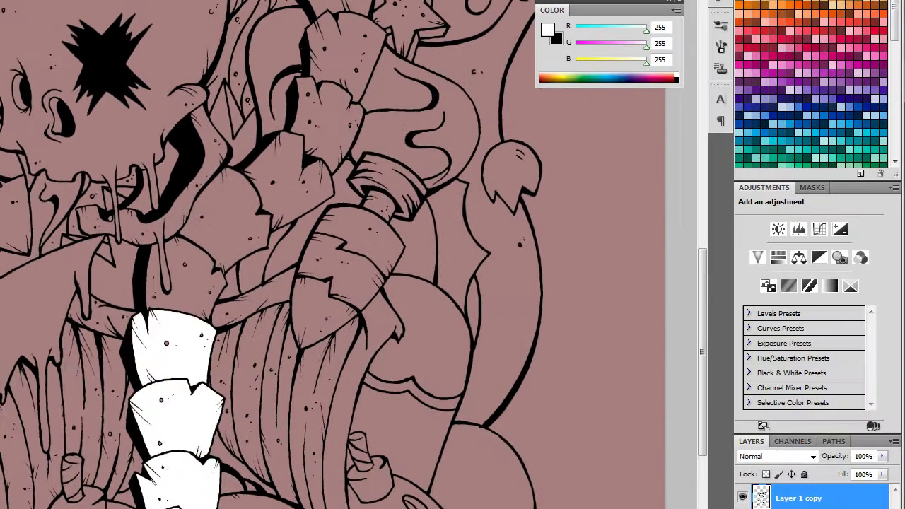
{"action": "left_click", "coordinate": [186, 279]}
{"action": "left_click", "coordinate": [225, 221]}
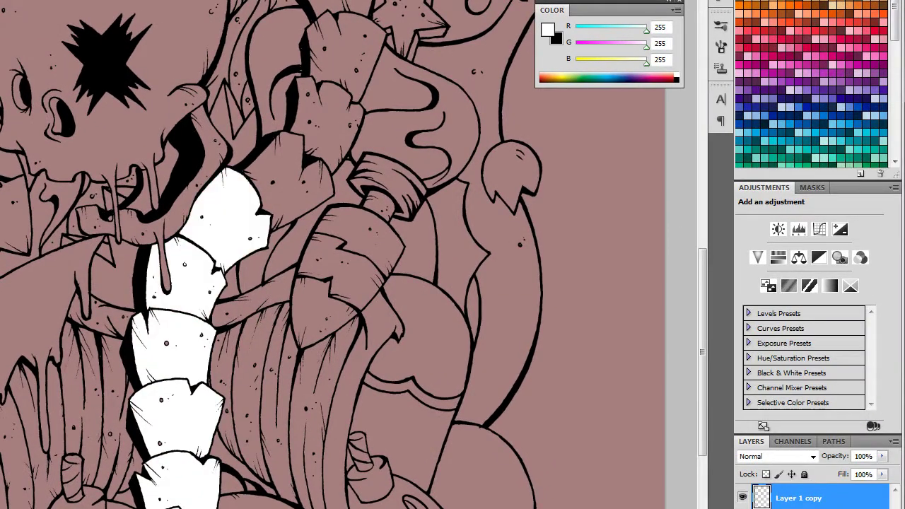
{"action": "scroll", "coordinate": [283, 254], "scroll_direction": "up", "scroll_amount": 5}
- Fill the upper vertebrae, the large skull and a lower-left tooth white
{"action": "left_click", "coordinate": [233, 442]}
{"action": "left_click", "coordinate": [271, 387]}
{"action": "left_click", "coordinate": [290, 315]}
{"action": "left_click", "coordinate": [277, 237]}
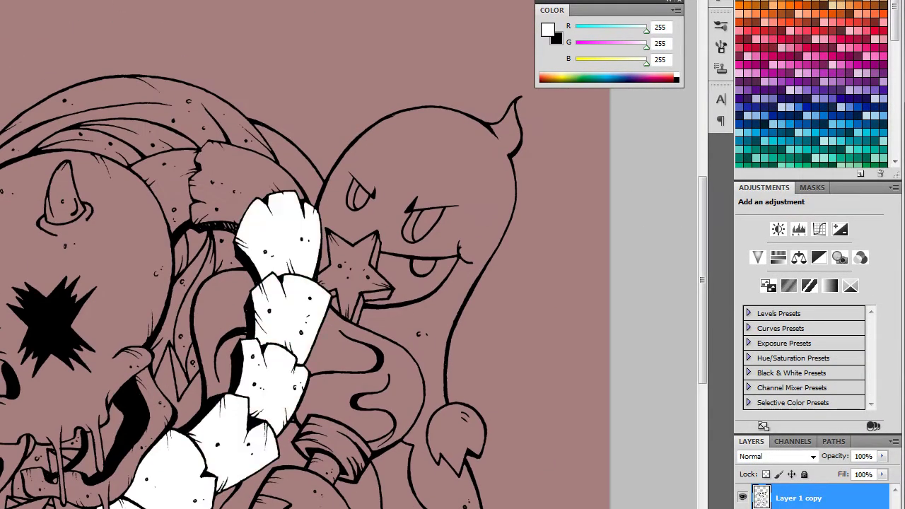
{"action": "left_click", "coordinate": [226, 177]}
{"action": "left_click", "coordinate": [164, 185]}
{"action": "left_click", "coordinate": [106, 226]}
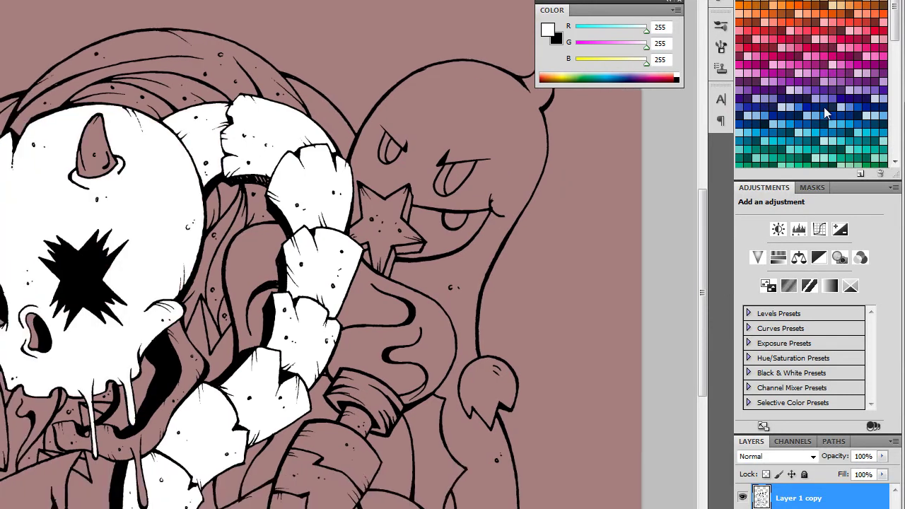
{"action": "left_click", "coordinate": [71, 433]}
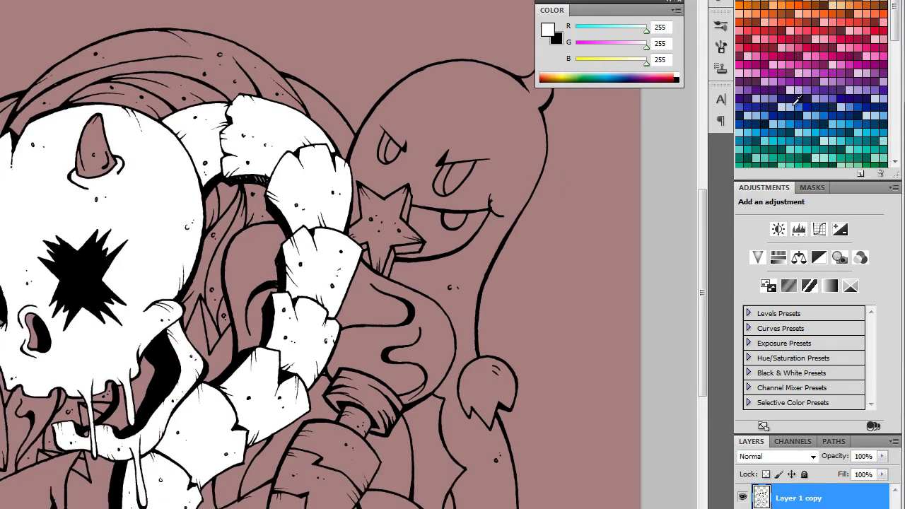
- Switch the Color panel to HSB sliders
{"action": "left_click", "coordinate": [677, 10]}
{"action": "left_click", "coordinate": [714, 44]}
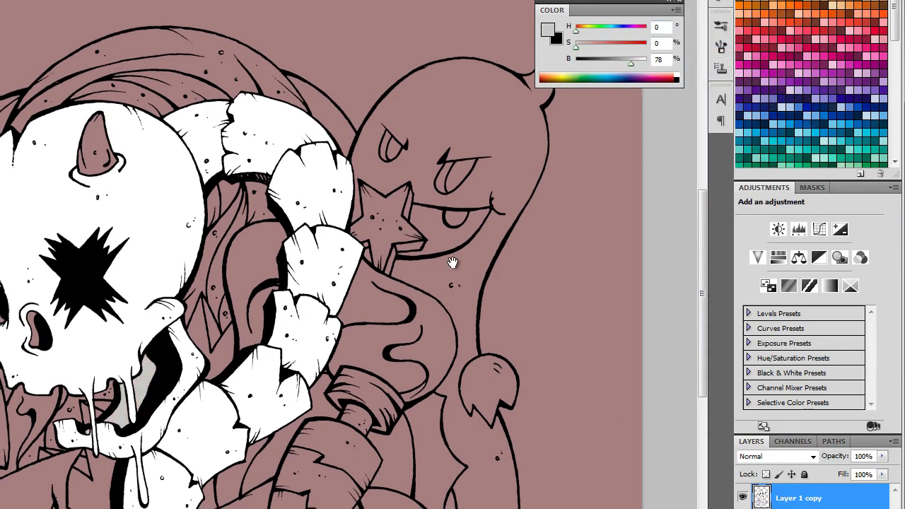
{"action": "scroll", "coordinate": [452, 259], "scroll_direction": "down", "scroll_amount": 2}
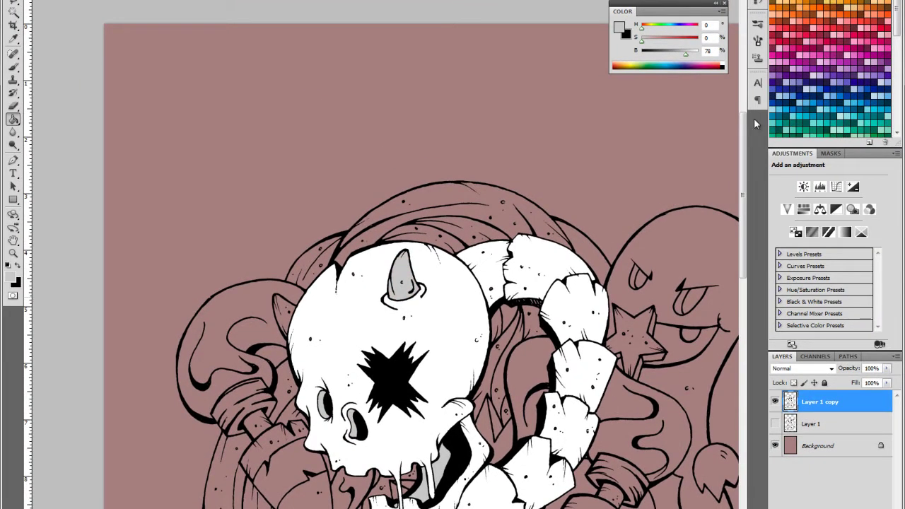
- Undo the grey horn fills and set the fill colour to bright yellow fffc00
{"action": "key", "text": "ctrl+z"}
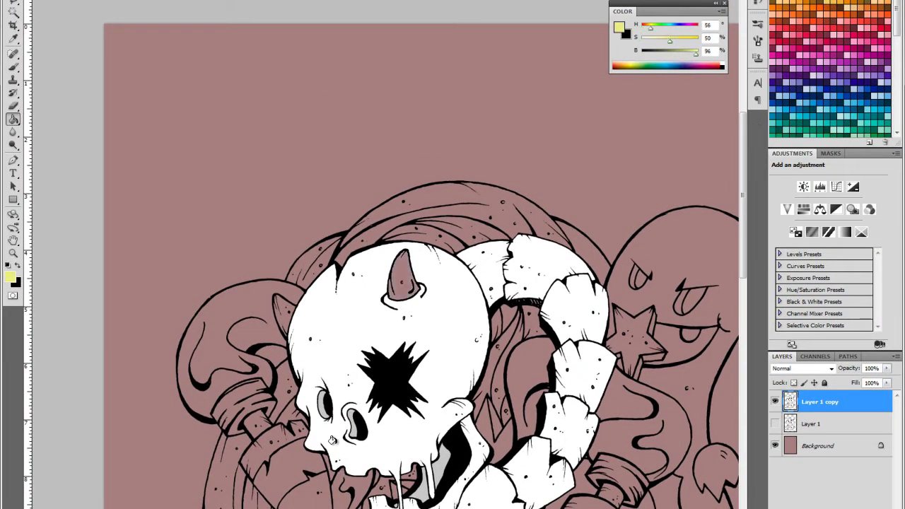
{"action": "key", "text": "ctrl+z"}
{"action": "key", "text": "ctrl+z"}
{"action": "left_click", "coordinate": [620, 26]}
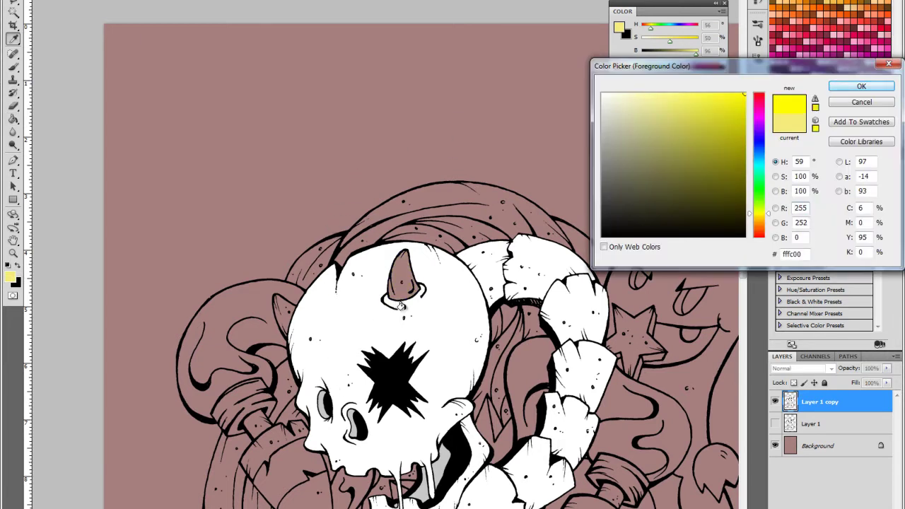
{"action": "key", "text": "Return"}
- Fill the top horn and the big dripping curve yellow
{"action": "left_click", "coordinate": [407, 272]}
{"action": "key", "text": "ctrl+shift+z"}
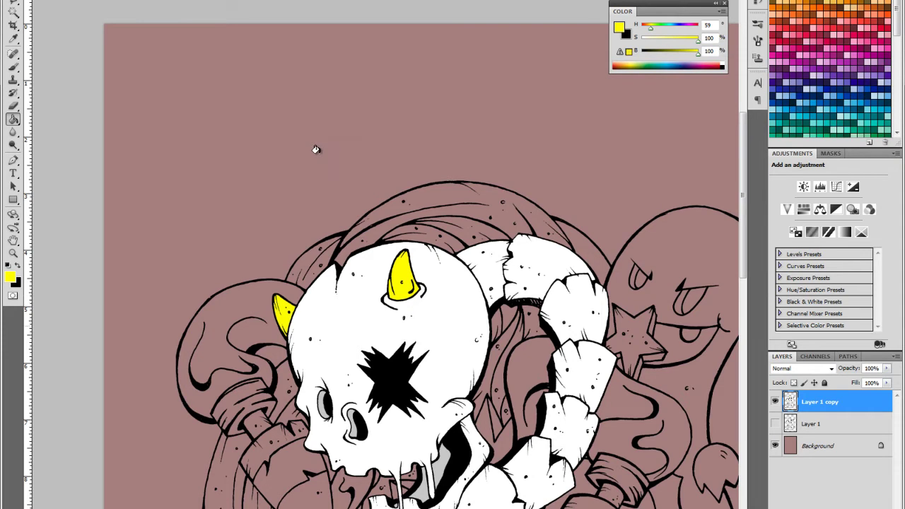
{"action": "scroll", "coordinate": [314, 147], "scroll_direction": "down", "scroll_amount": 3}
{"action": "scroll", "coordinate": [273, 198], "scroll_direction": "down", "scroll_amount": 2}
{"action": "scroll", "coordinate": [353, 270], "scroll_direction": "down", "scroll_amount": 2}
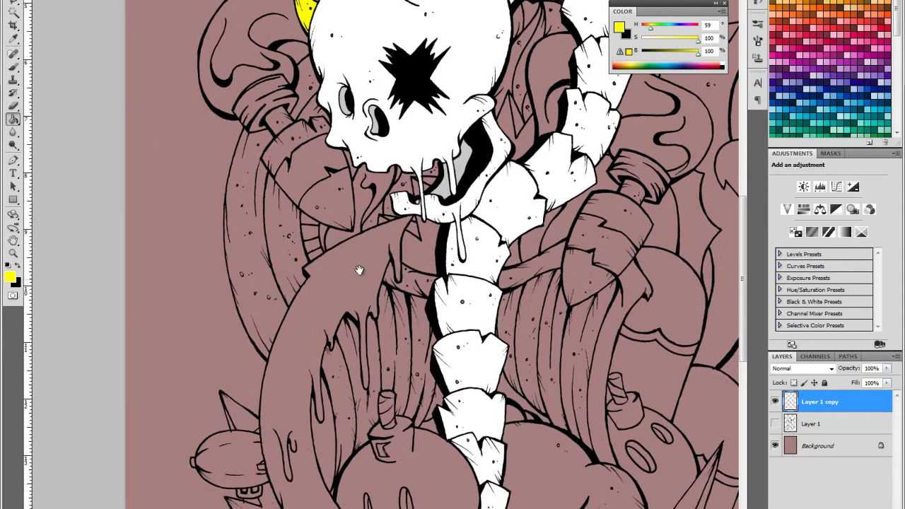
{"action": "left_click", "coordinate": [357, 269]}
{"action": "scroll", "coordinate": [323, 287], "scroll_direction": "down", "scroll_amount": 3}
{"action": "scroll", "coordinate": [249, 348], "scroll_direction": "right", "scroll_amount": 2}
- Reset colours, make white the fill colour, and fill the bottom cloud white
{"action": "key", "text": "d"}
{"action": "key", "text": "x"}
{"action": "mouse_move", "coordinate": [698, 53]}
{"action": "left_mouse_down"}
{"action": "mouse_move", "coordinate": [688, 54]}
{"action": "mouse_move", "coordinate": [697, 54]}
{"action": "left_mouse_up"}
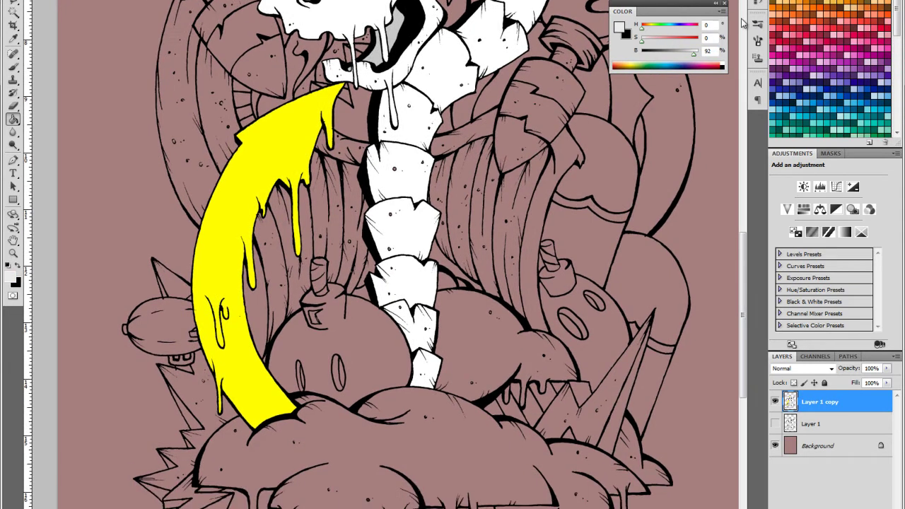
{"action": "key", "text": "alt+BackSpace"}
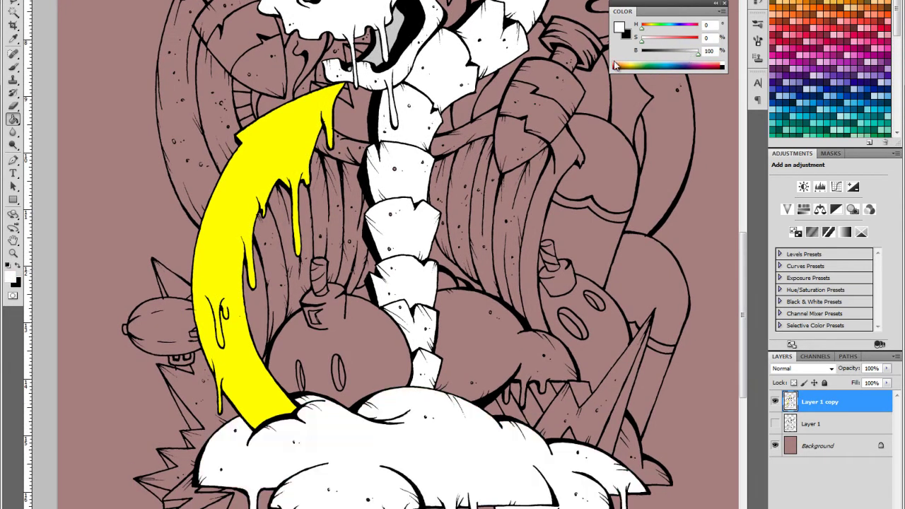
- Fill the lower-left and right lightning bolts yellow
{"action": "left_click", "coordinate": [301, 300], "text": "alt"}
{"action": "left_click", "coordinate": [240, 460]}
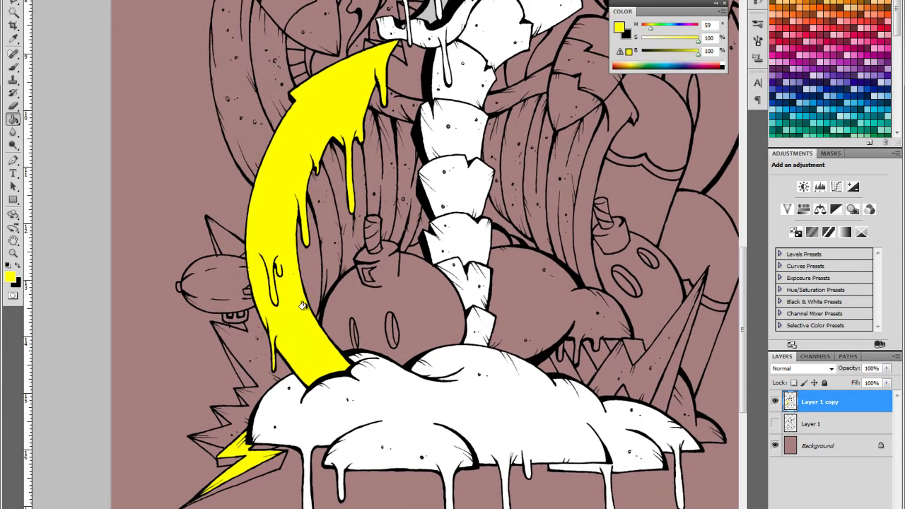
{"action": "left_click_drag", "start_coordinate": [302, 305], "coordinate": [172, 278]}
{"action": "left_click", "coordinate": [527, 312]}
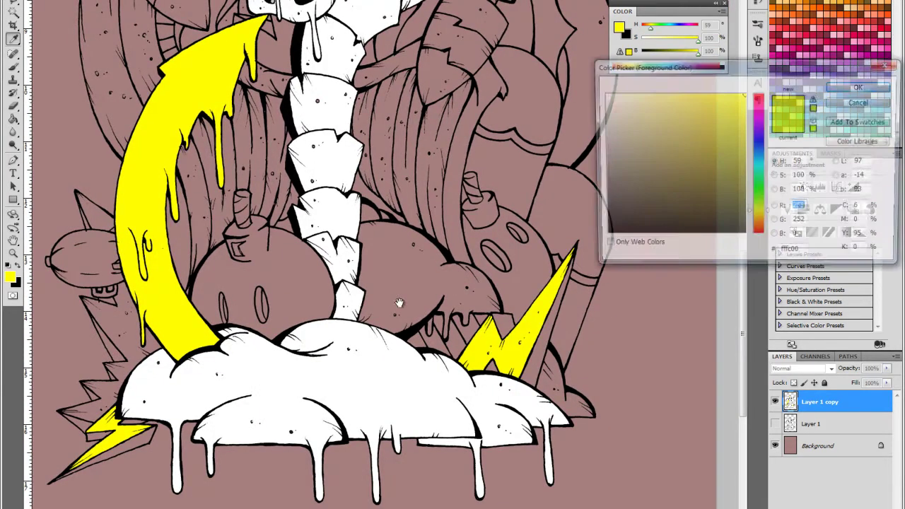
- Set the paint colour to orange #ffc000 and fill the bolt's two inner sections
{"action": "type", "text": "ffc000"}
{"action": "key", "text": "Return"}
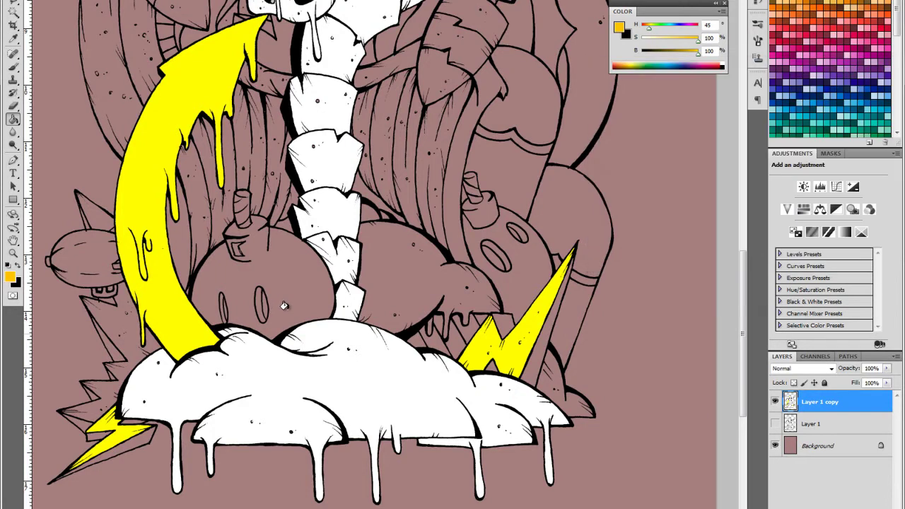
{"action": "left_click", "coordinate": [504, 326]}
{"action": "left_click", "coordinate": [537, 318]}
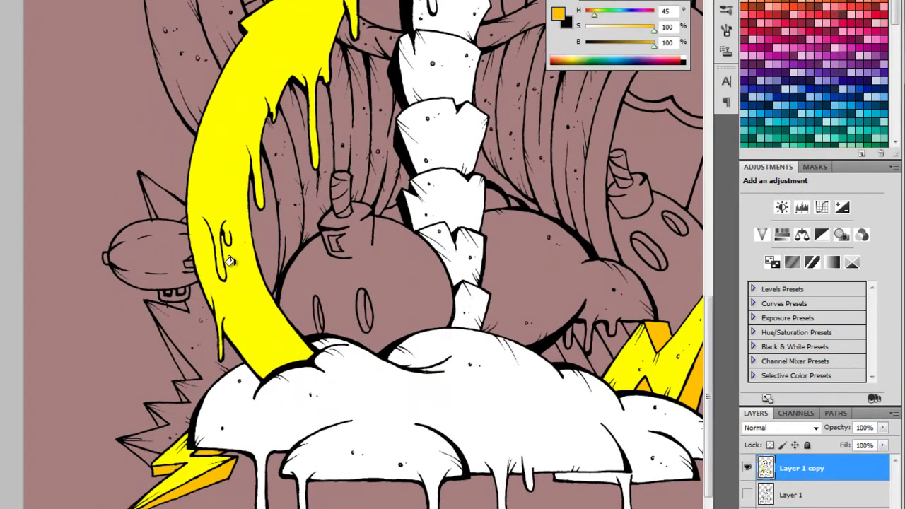
{"action": "scroll", "coordinate": [153, 345], "scroll_direction": "up", "scroll_amount": 5}
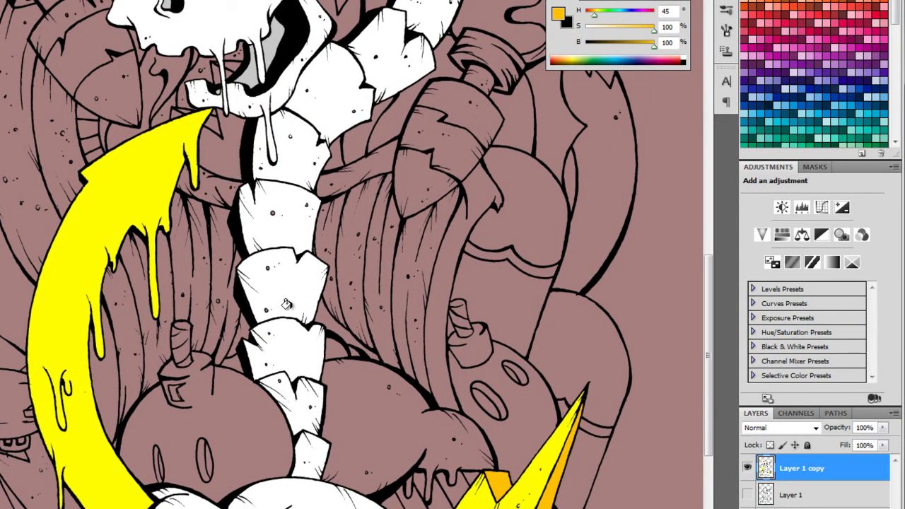
- Fill the first bomb body black, with its eyes and highlight white
{"action": "key", "text": "d"}
{"action": "left_click", "coordinate": [198, 424]}
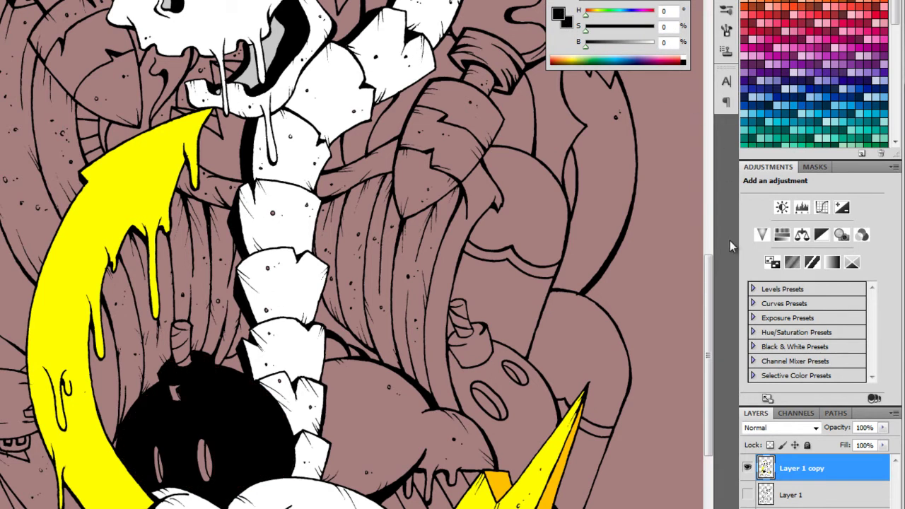
{"action": "key", "text": "x"}
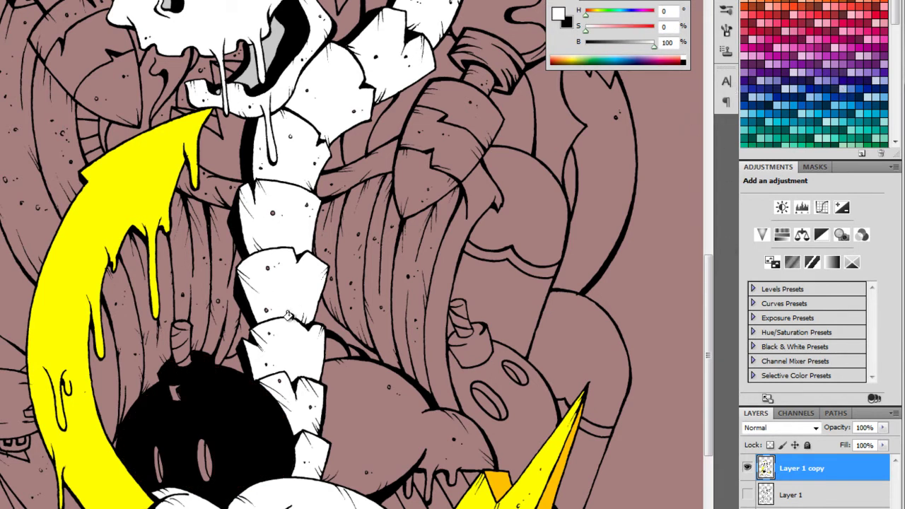
{"action": "left_click", "coordinate": [157, 463]}
{"action": "left_click", "coordinate": [204, 460]}
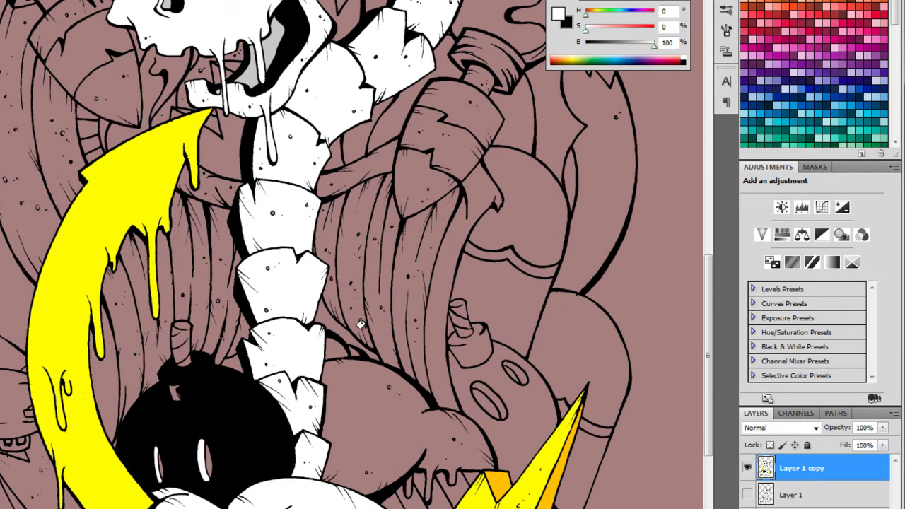
{"action": "left_click", "coordinate": [175, 393]}
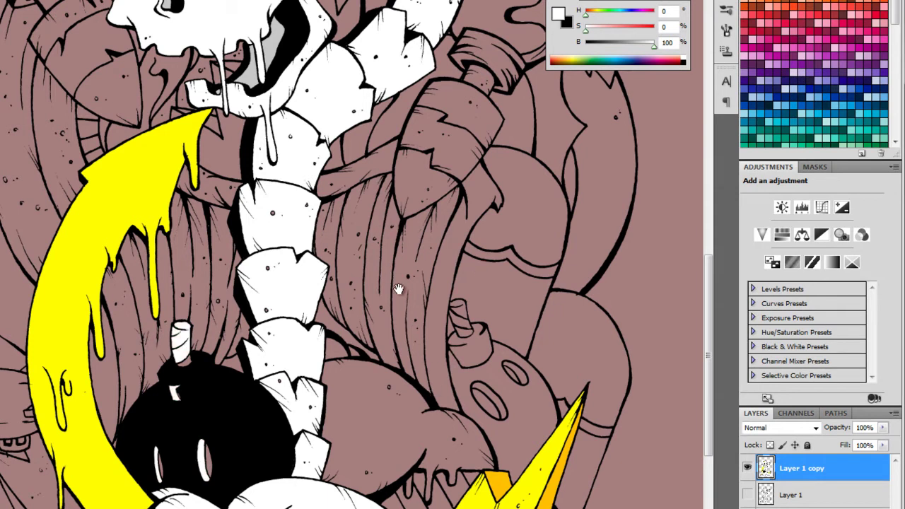
- Give the second bomb yellow eyes and a black body and cap, then mix light grey
{"action": "left_click", "coordinate": [147, 191], "text": "alt"}
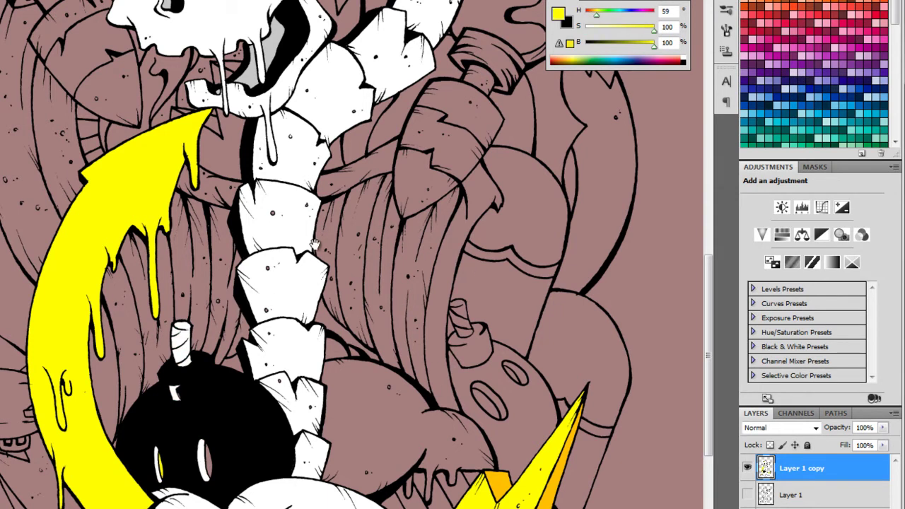
{"action": "mouse_move", "coordinate": [432, 326]}
{"action": "left_mouse_down"}
{"action": "mouse_move", "coordinate": [393, 224]}
{"action": "mouse_move", "coordinate": [273, 281]}
{"action": "left_mouse_up"}
{"action": "left_click", "coordinate": [354, 329]}
{"action": "left_click", "coordinate": [327, 359]}
{"action": "left_click", "coordinate": [95, 386], "text": "alt"}
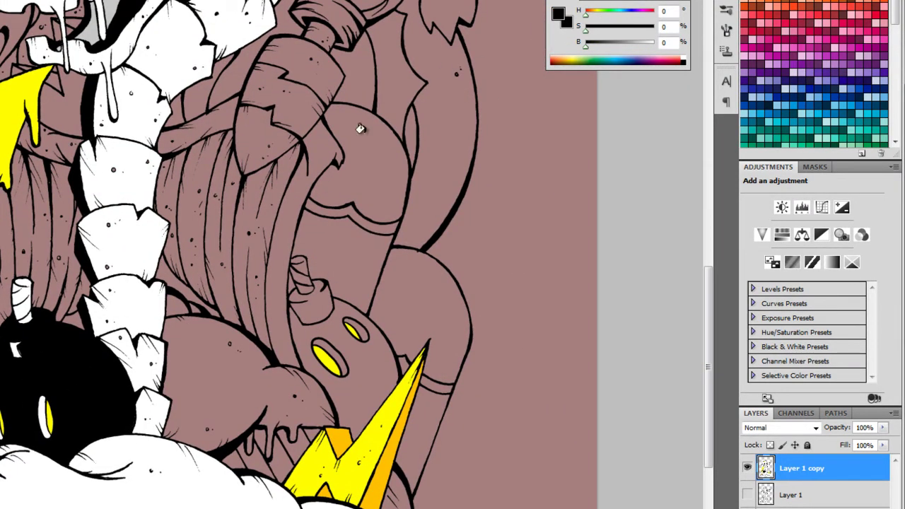
{"action": "left_click", "coordinate": [375, 311]}
{"action": "left_click", "coordinate": [315, 290]}
{"action": "left_click_drag", "start_coordinate": [648, 45], "coordinate": [658, 45]}
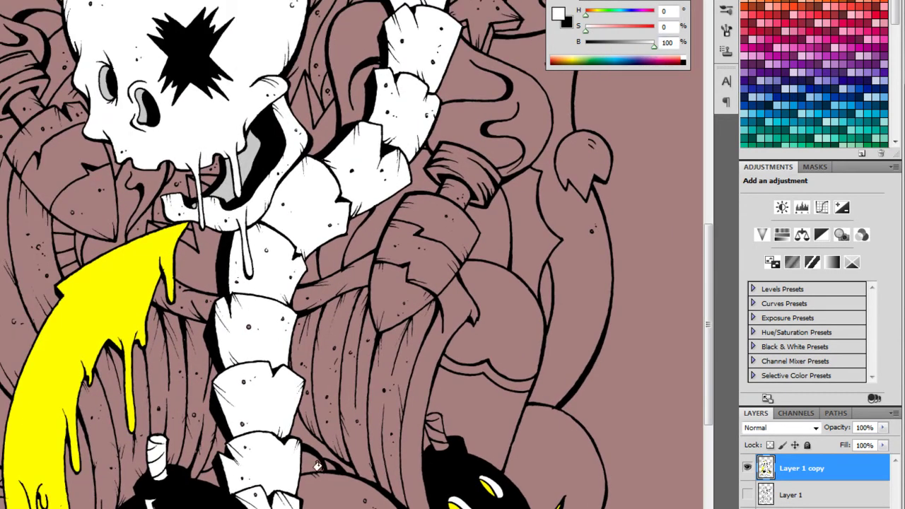
{"action": "left_click_drag", "start_coordinate": [654, 44], "coordinate": [646, 44]}
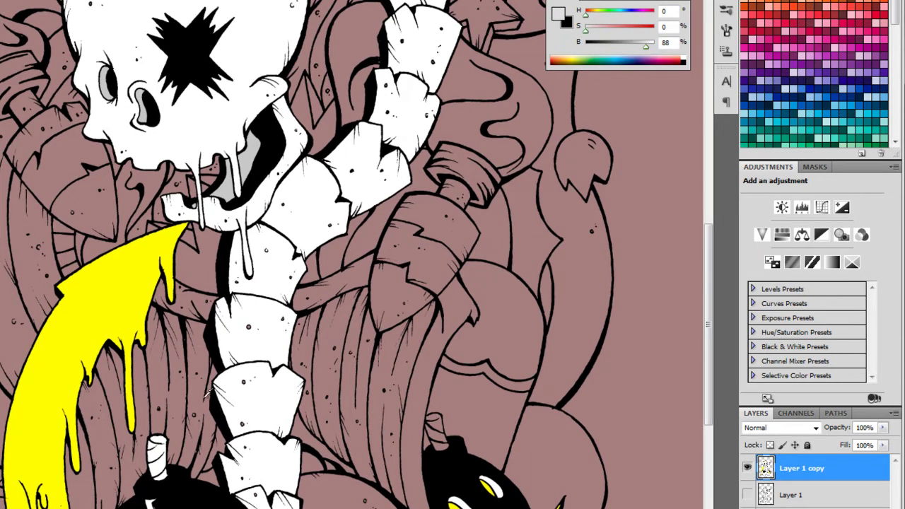
- Paint light grey along the strap and tail, then set red as the paint colour
{"action": "left_click_drag", "start_coordinate": [297, 308], "coordinate": [373, 254]}
{"action": "left_click_drag", "start_coordinate": [475, 279], "coordinate": [403, 506]}
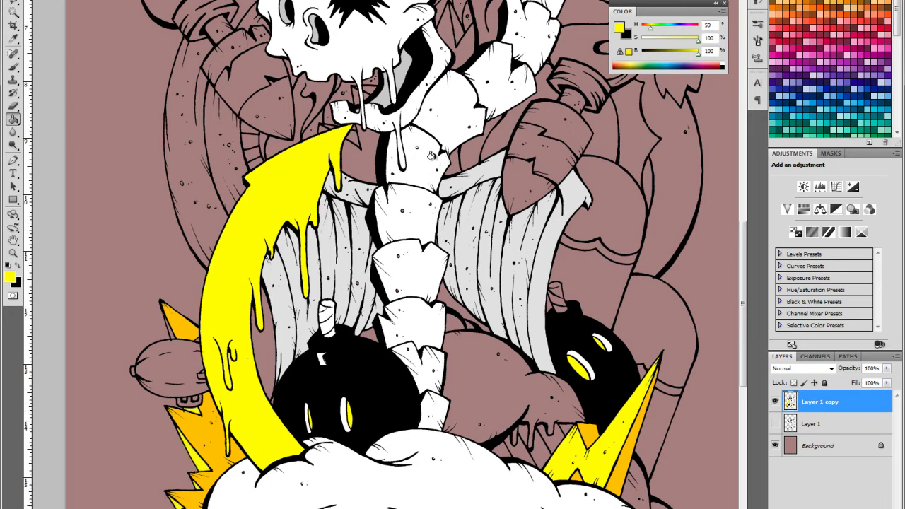
{"action": "mouse_move", "coordinate": [674, 72]}
{"action": "left_mouse_down"}
{"action": "mouse_move", "coordinate": [562, 142]}
{"action": "mouse_move", "coordinate": [350, 347]}
{"action": "left_mouse_up"}
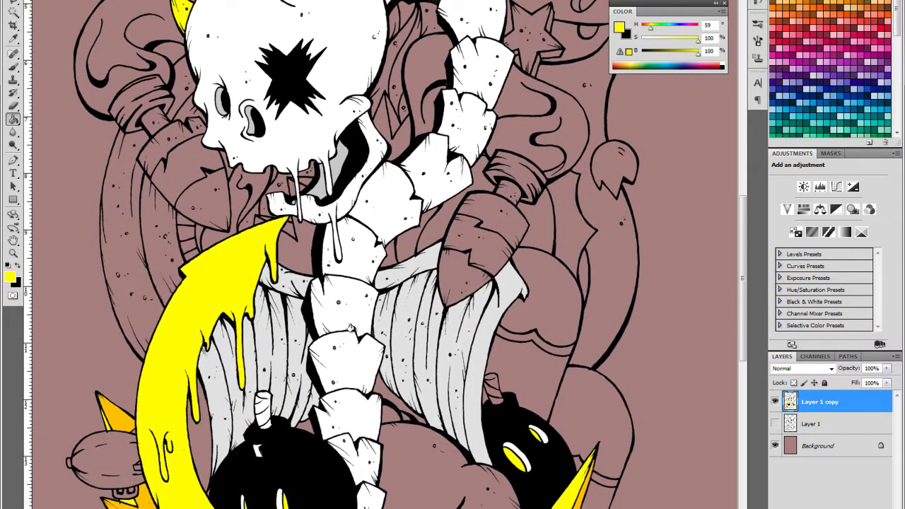
{"action": "left_click", "coordinate": [9, 277]}
{"action": "type", "text": "0"}
{"action": "key", "text": "Return"}
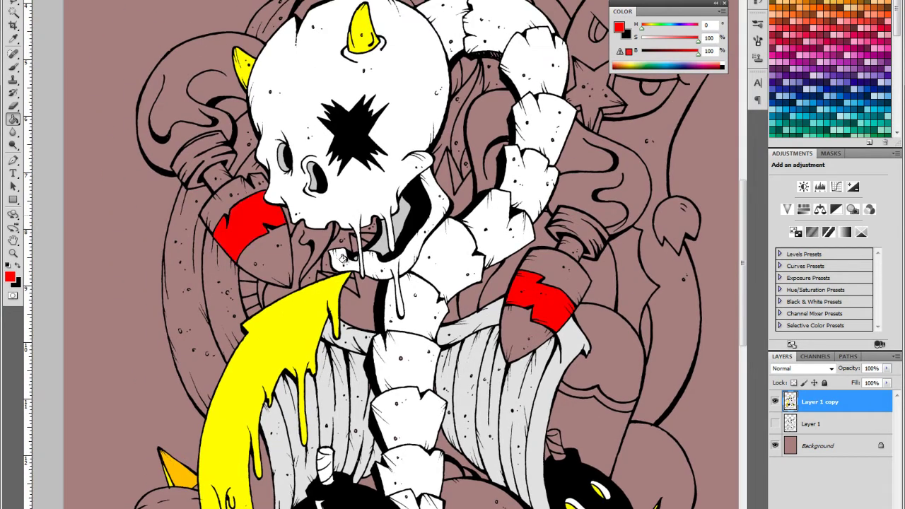
- Fill the swirls behind both bottles and beside the bones light grey at 91% brightness
{"action": "left_click", "coordinate": [473, 362], "text": "alt"}
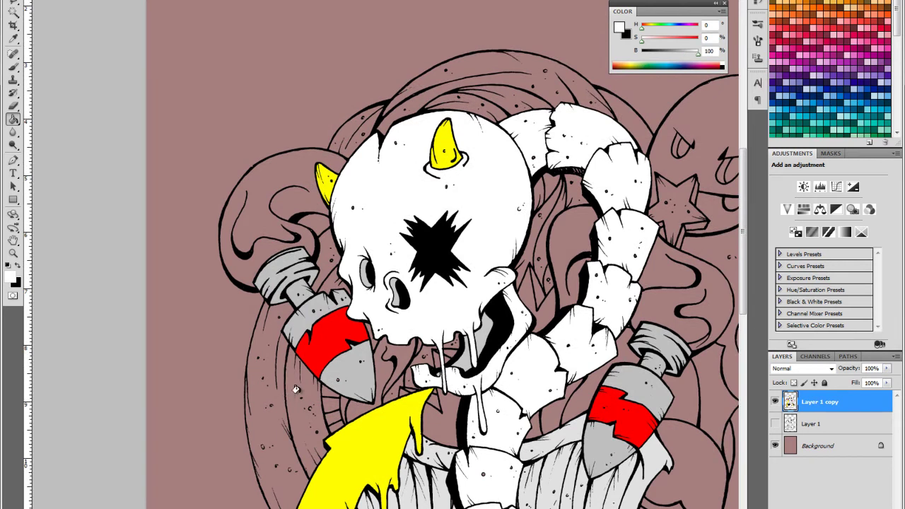
{"action": "left_click", "coordinate": [326, 394], "text": "alt"}
{"action": "left_click", "coordinate": [244, 226]}
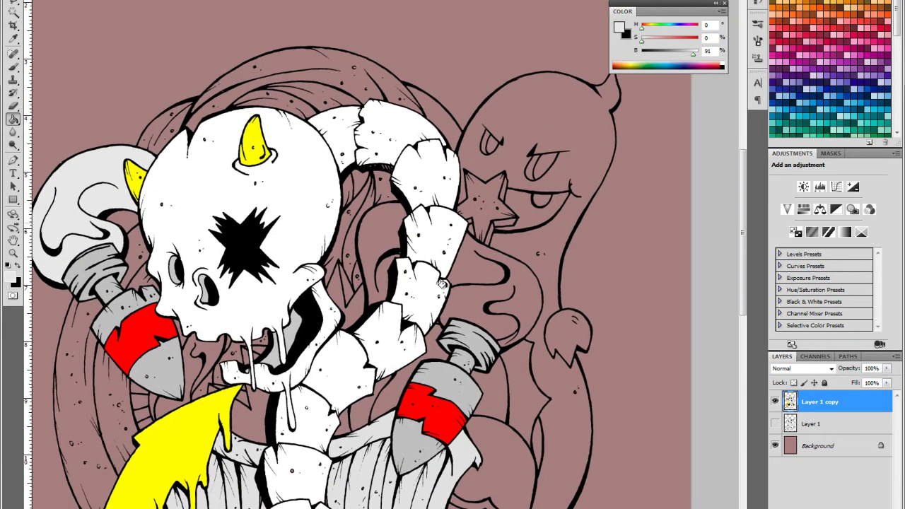
{"action": "left_click", "coordinate": [382, 255]}
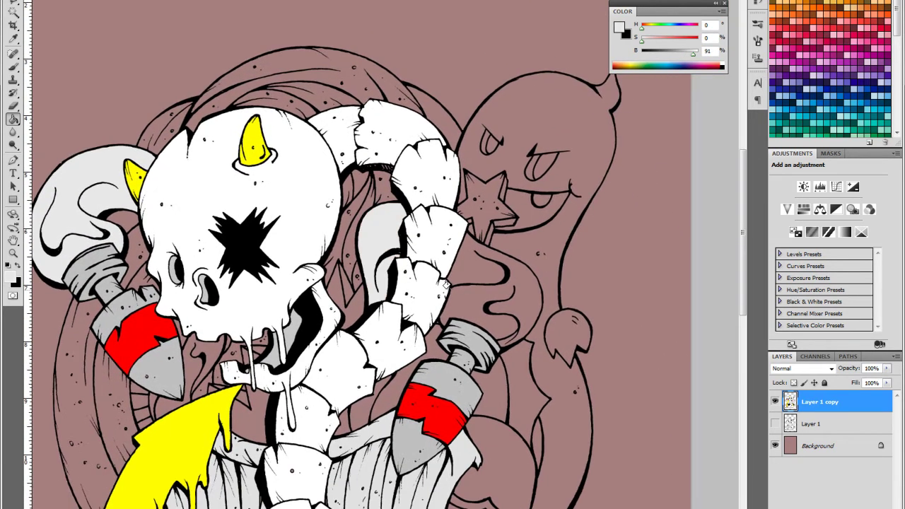
{"action": "left_click", "coordinate": [445, 283]}
- Fill the region beside the yellow drip orange
{"action": "left_click_drag", "start_coordinate": [243, 326], "coordinate": [334, 170]}
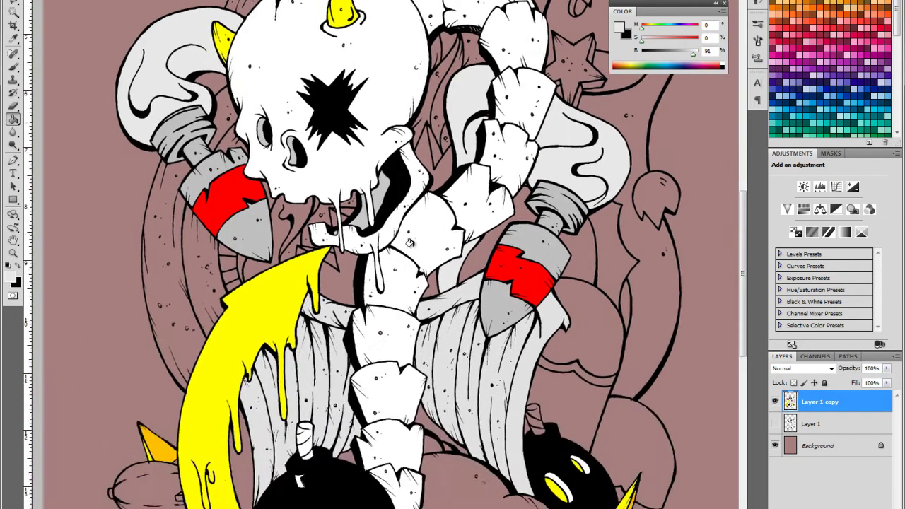
{"action": "left_click_drag", "start_coordinate": [407, 227], "coordinate": [396, 307]}
{"action": "left_click", "coordinate": [338, 343]}
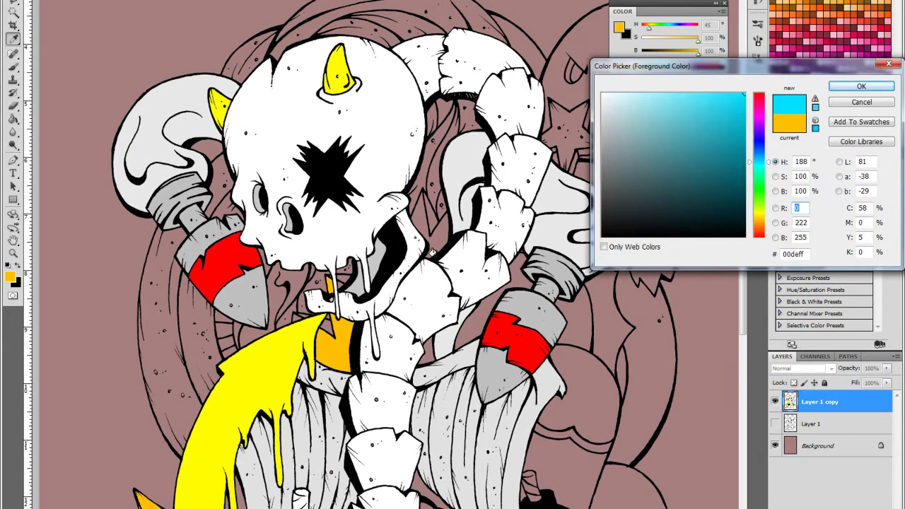
- Fill the collar cyan with an orange shard, and colour the large left arc cyan
{"action": "key", "text": "Return"}
{"action": "key", "text": "alt+BackSpace"}
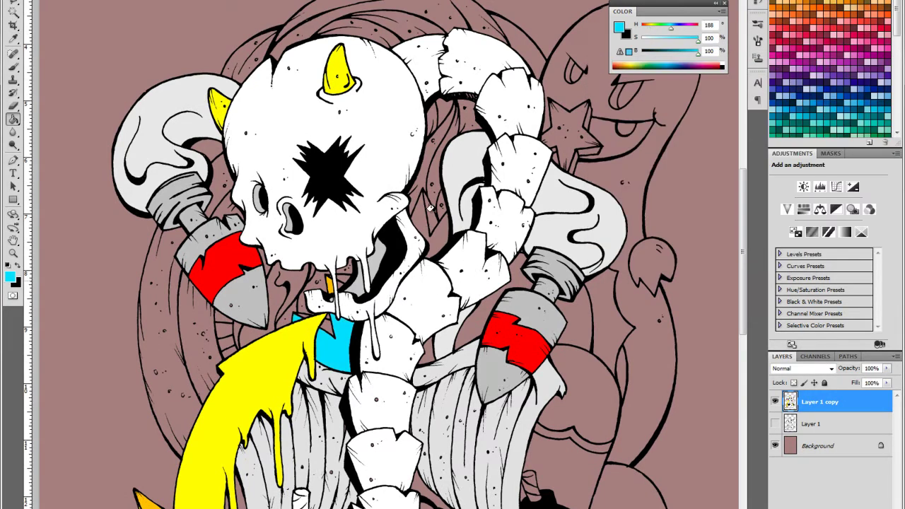
{"action": "key", "text": "alt+BackSpace"}
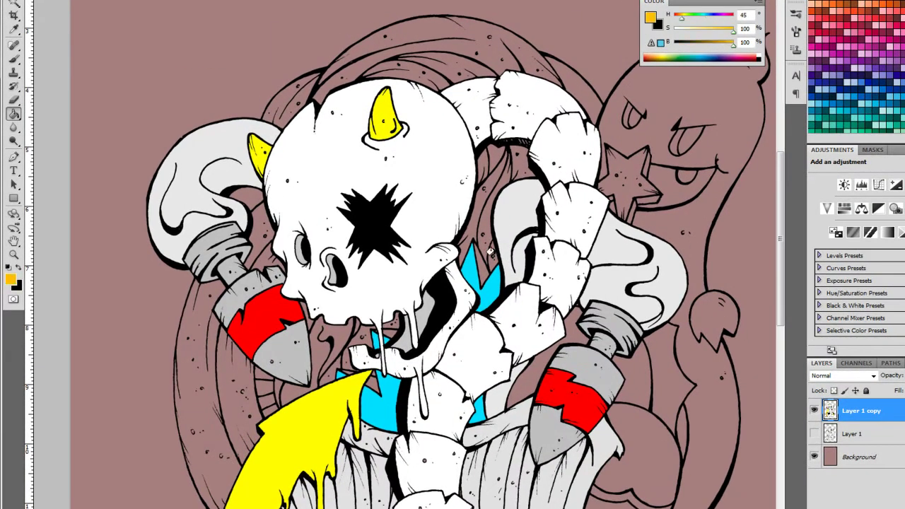
{"action": "key", "text": "alt+BackSpace"}
{"action": "key", "text": "alt+BackSpace"}
{"action": "left_click_drag", "start_coordinate": [298, 337], "coordinate": [338, 342]}
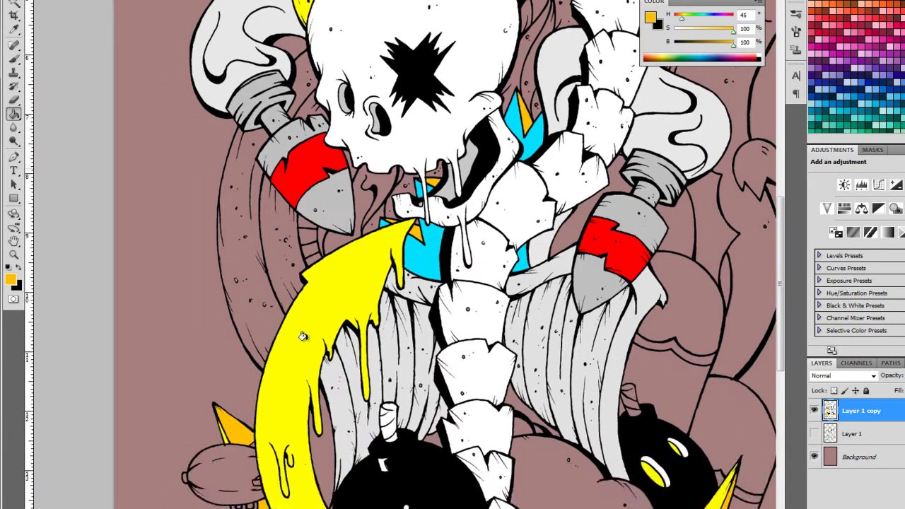
{"action": "key", "text": "alt+BackSpace"}
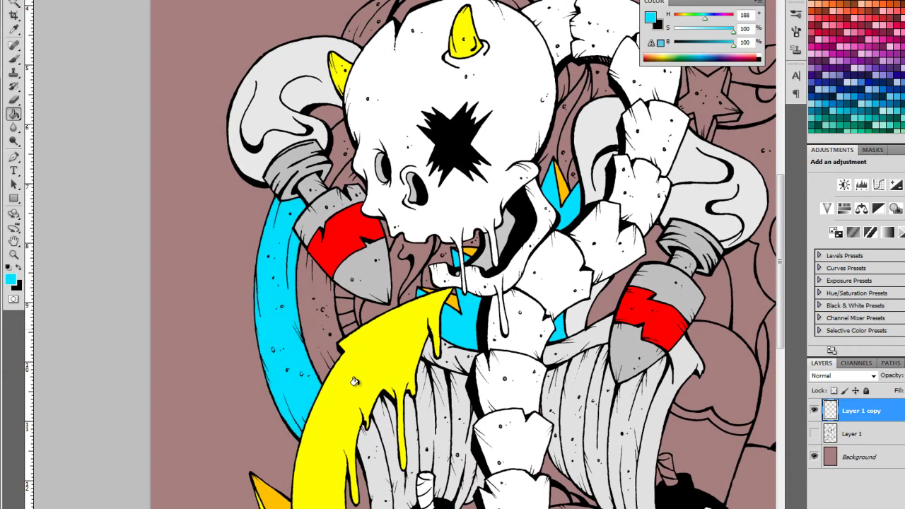
{"action": "key", "text": "alt+BackSpace"}
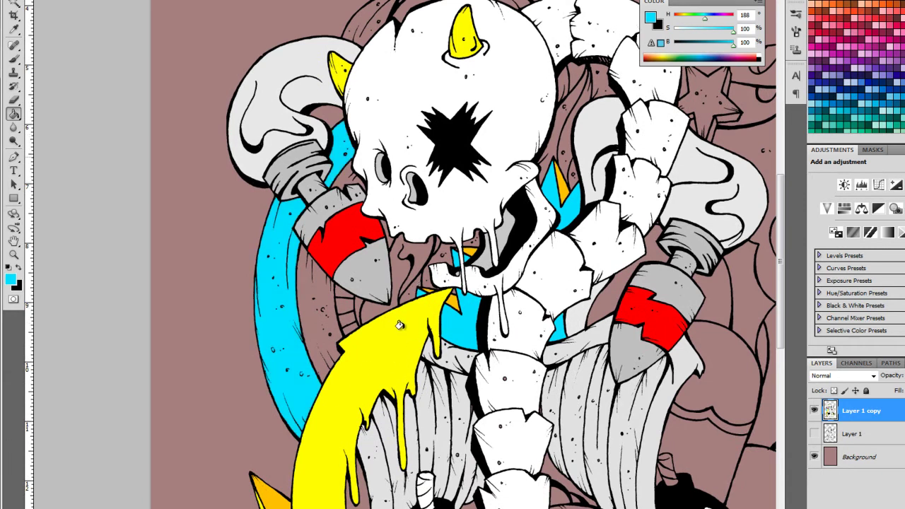
- Choose a bright green paint colour with the skull's lower part in view
{"action": "left_click_drag", "start_coordinate": [400, 325], "coordinate": [456, 316]}
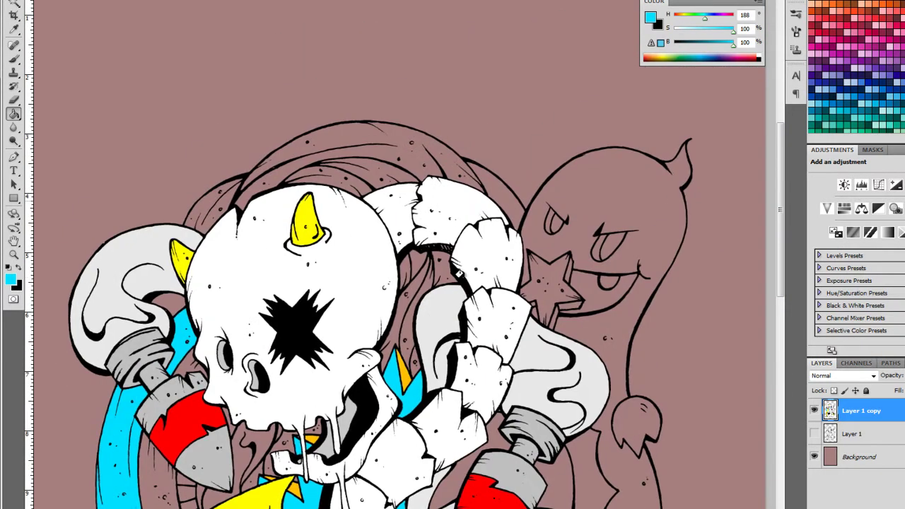
{"action": "left_click_drag", "start_coordinate": [458, 274], "coordinate": [432, 201]}
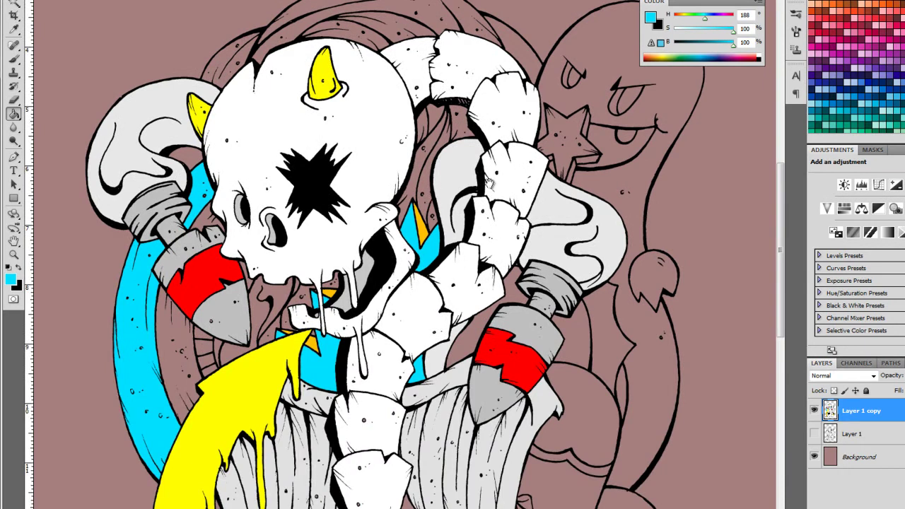
{"action": "left_click", "coordinate": [487, 185], "text": "alt"}
{"action": "left_click", "coordinate": [447, 186], "text": "alt"}
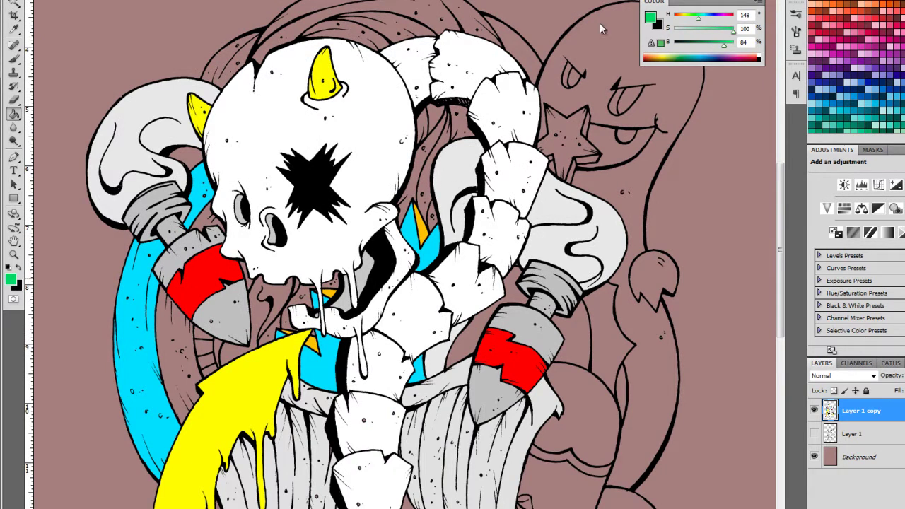
{"action": "scroll", "coordinate": [599, 28], "scroll_direction": "down", "scroll_amount": 5}
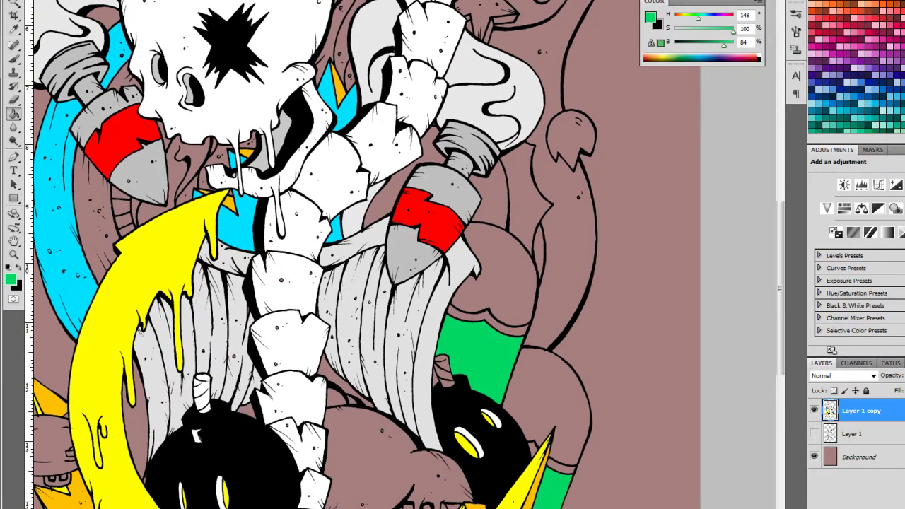
- Fill the three brown mounds on the right with white
{"action": "scroll", "coordinate": [403, 254], "scroll_direction": "up", "scroll_amount": 2}
{"action": "left_click", "coordinate": [303, 313], "text": "alt"}
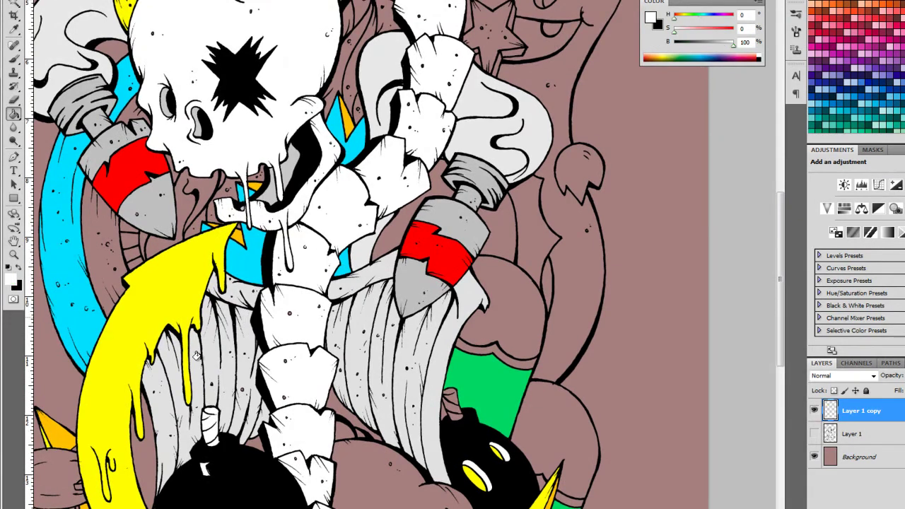
{"action": "left_click", "coordinate": [509, 304]}
{"action": "left_click", "coordinate": [559, 424]}
- Fill the thin brown strip black to thicken the outline, and the gap between bombs white
{"action": "left_click", "coordinate": [188, 345], "text": "alt"}
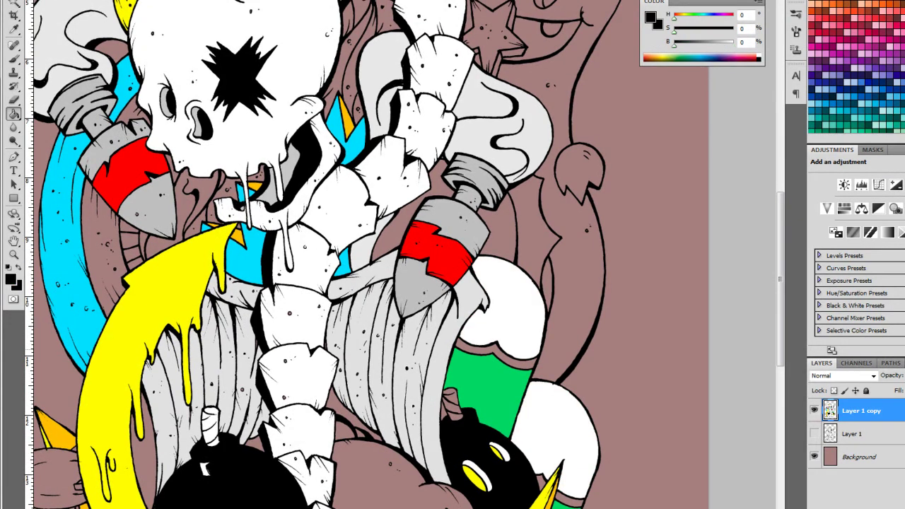
{"action": "left_click", "coordinate": [495, 353]}
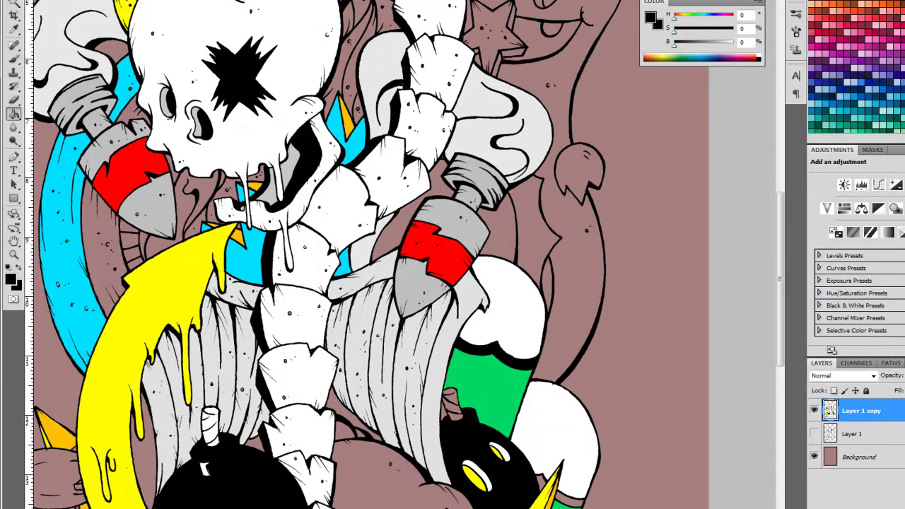
{"action": "left_click_drag", "start_coordinate": [191, 493], "coordinate": [205, 471]}
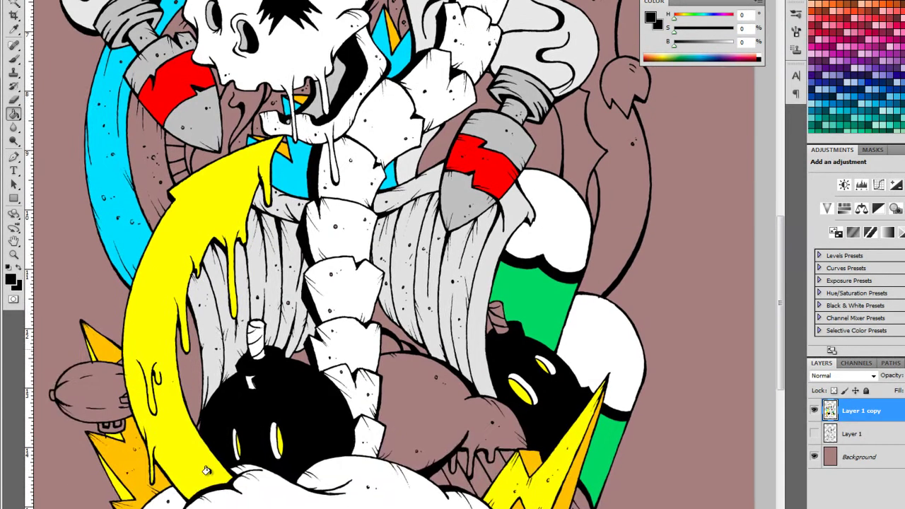
{"action": "key", "text": "x"}
{"action": "left_click", "coordinate": [390, 345]}
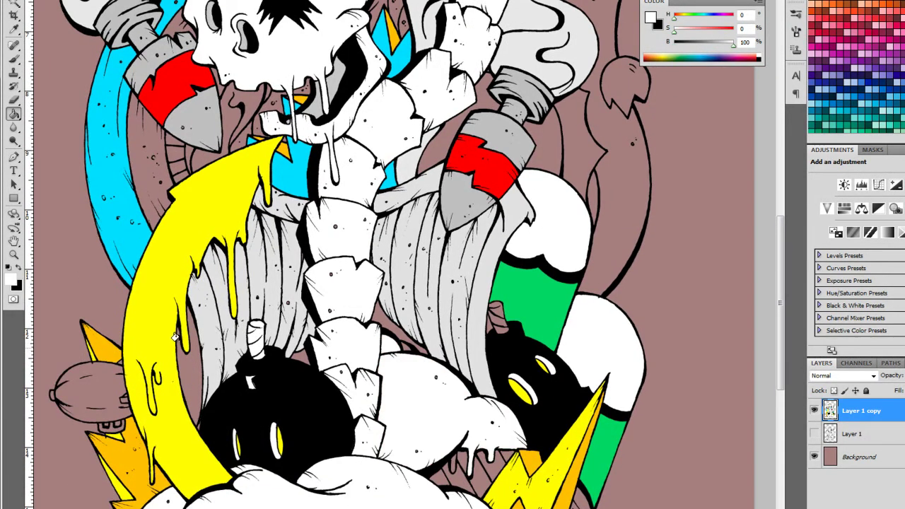
- Sample the drip's yellow and switch the paint colour among black, yellow and white
{"action": "left_click_drag", "start_coordinate": [176, 337], "coordinate": [394, 269]}
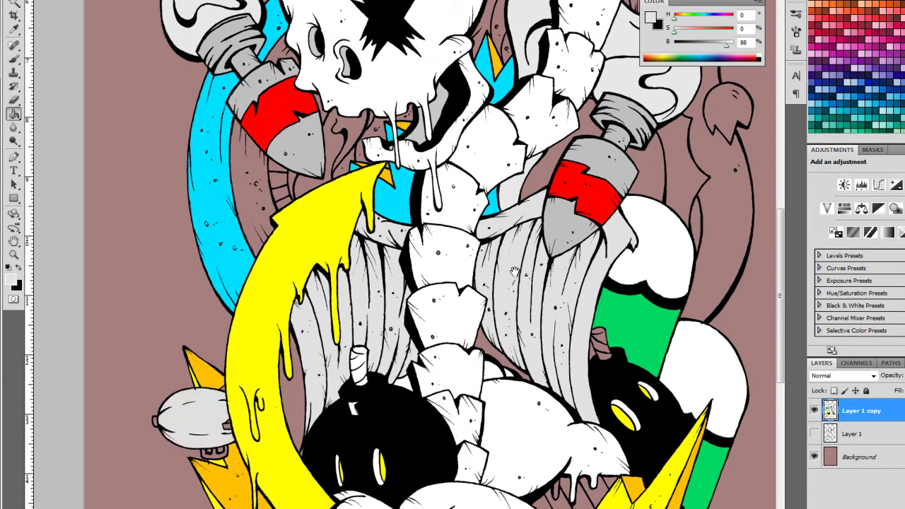
{"action": "left_click", "coordinate": [318, 225], "text": "alt"}
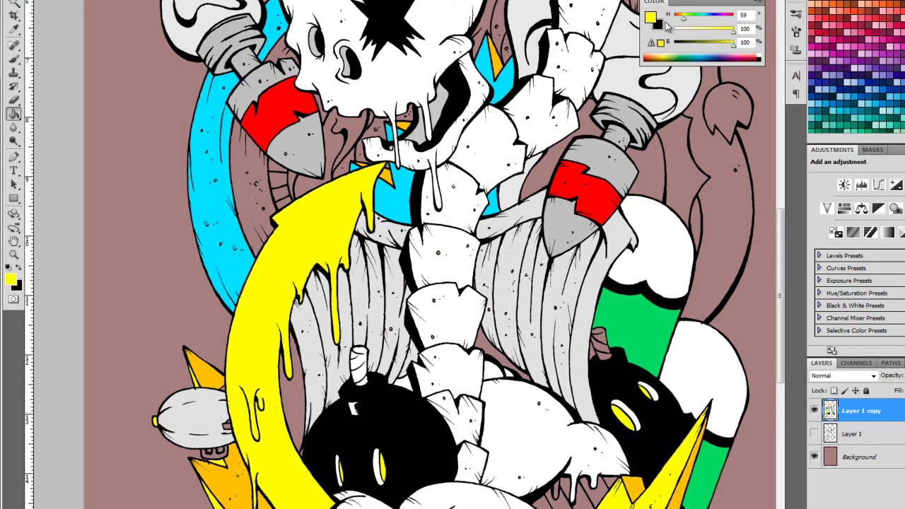
{"action": "key", "text": "d"}
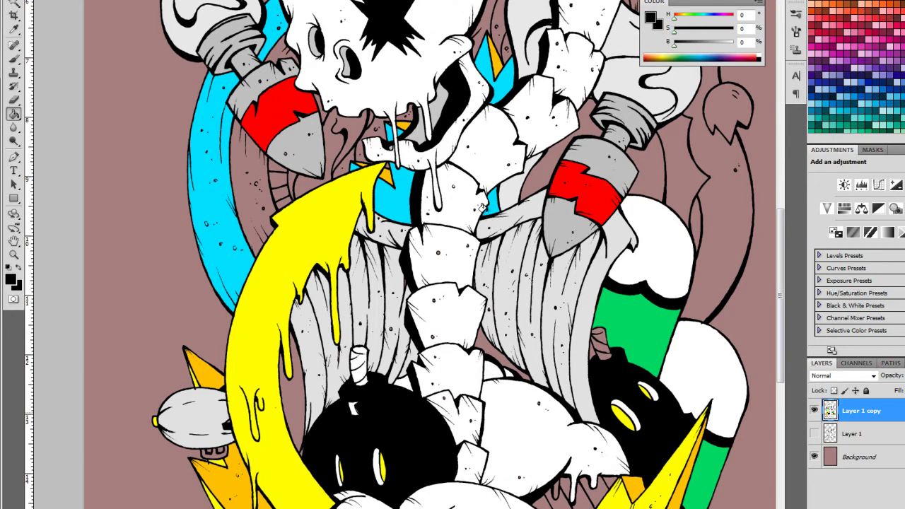
{"action": "left_click", "coordinate": [266, 210], "text": "alt"}
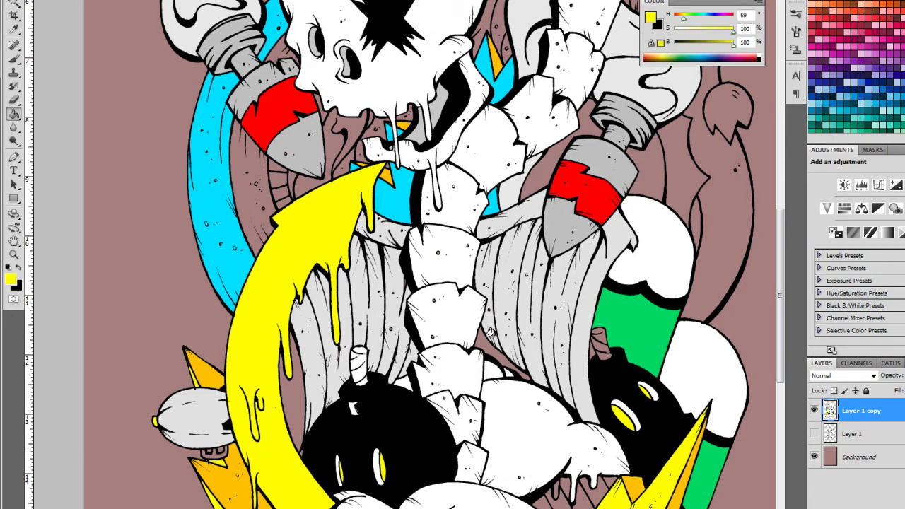
{"action": "left_click", "coordinate": [546, 334], "text": "alt"}
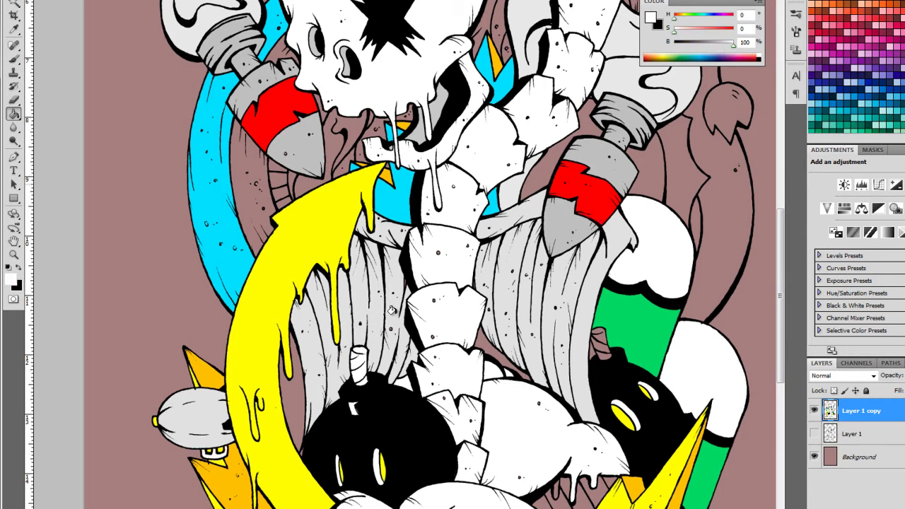
- Sample cyan from the artwork and fill the gaps beside the lightning bolt
{"action": "scroll", "coordinate": [357, 242], "scroll_direction": "down", "scroll_amount": 3}
{"action": "scroll", "coordinate": [357, 242], "scroll_direction": "down", "scroll_amount": 1}
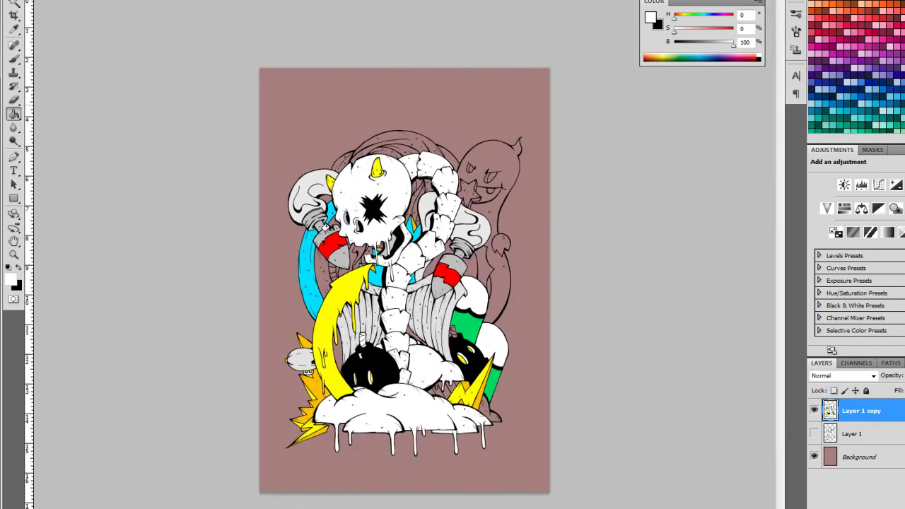
{"action": "scroll", "coordinate": [303, 202], "scroll_direction": "up", "scroll_amount": 3}
{"action": "scroll", "coordinate": [303, 202], "scroll_direction": "up", "scroll_amount": 2}
{"action": "scroll", "coordinate": [396, 202], "scroll_direction": "down", "scroll_amount": 3}
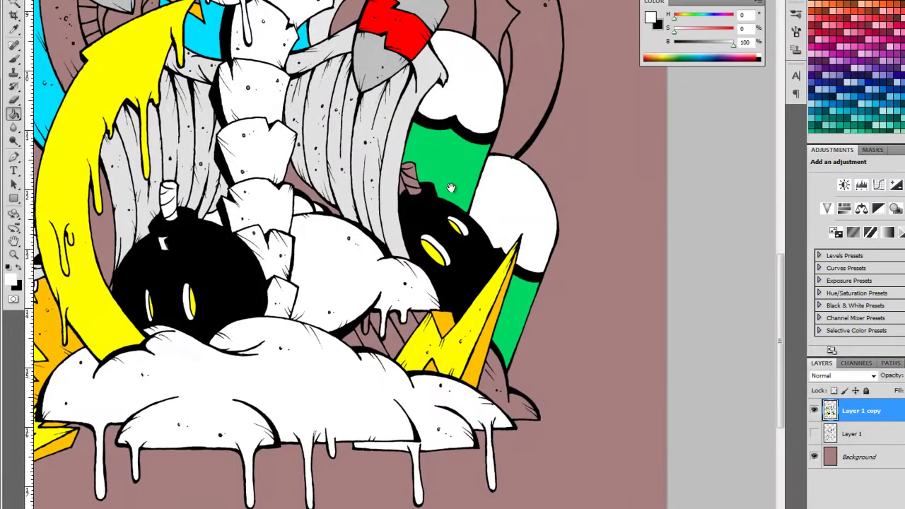
{"action": "left_click", "coordinate": [352, 339]}
{"action": "left_click", "coordinate": [393, 333]}
- Reset to white, then sample the pipe's green and then cyan as paint colour
{"action": "key", "text": "d"}
{"action": "key", "text": "x"}
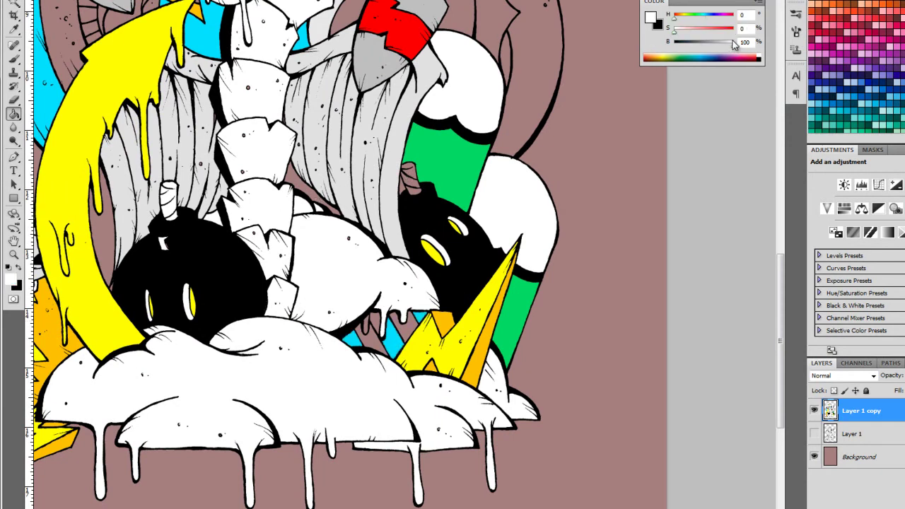
{"action": "scroll", "coordinate": [308, 161], "scroll_direction": "up", "scroll_amount": 1}
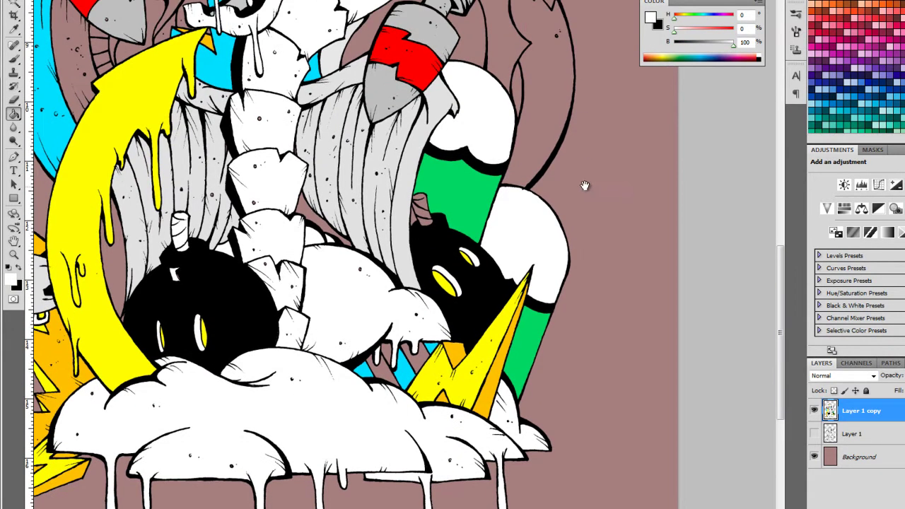
{"action": "left_click", "coordinate": [461, 236], "text": "alt"}
{"action": "left_click", "coordinate": [386, 354], "text": "alt"}
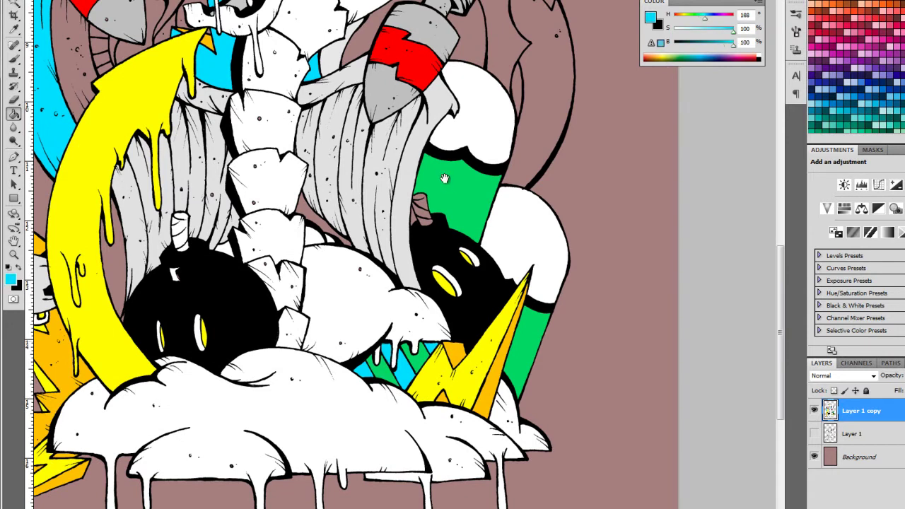
{"action": "scroll", "coordinate": [443, 178], "scroll_direction": "up", "scroll_amount": 5}
{"action": "scroll", "coordinate": [424, 368], "scroll_direction": "right", "scroll_amount": 1}
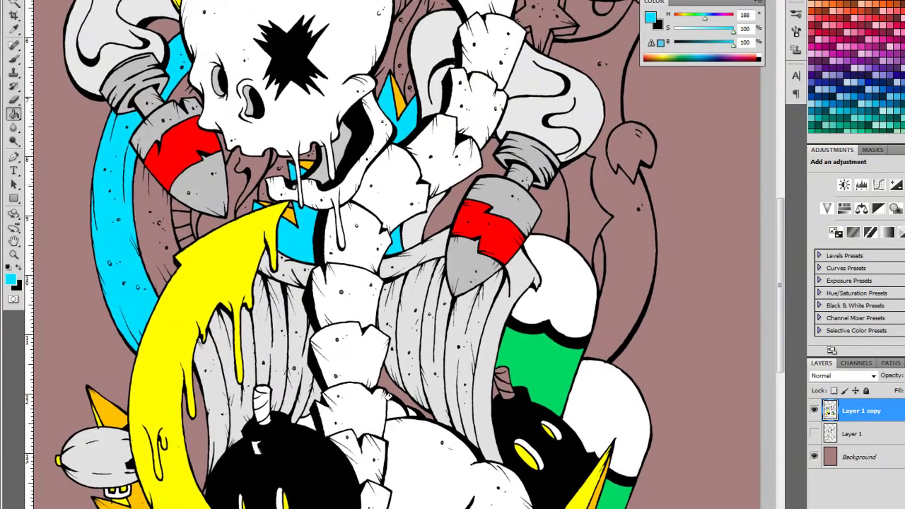
{"action": "scroll", "coordinate": [378, 392], "scroll_direction": "down", "scroll_amount": 1}
- Reset to white, then sample yellow from the artwork as the paint colour
{"action": "key", "text": "d"}
{"action": "key", "text": "x"}
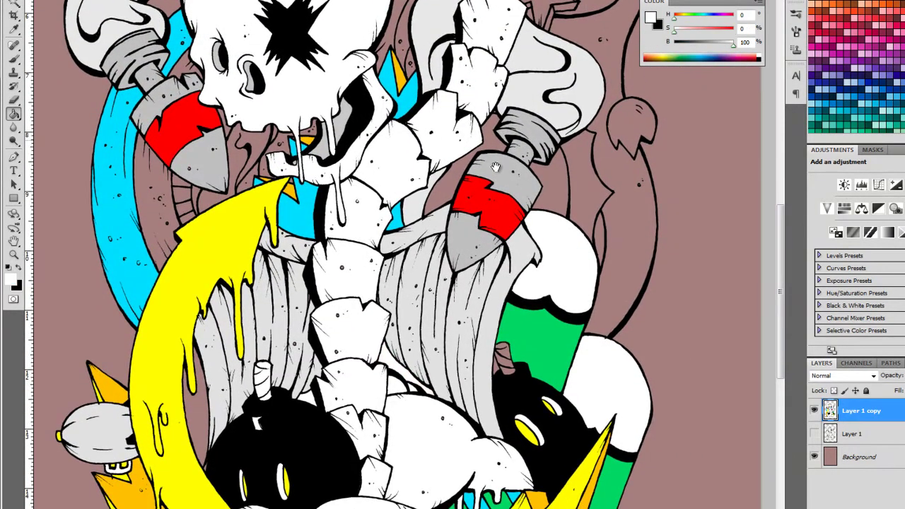
{"action": "scroll", "coordinate": [495, 167], "scroll_direction": "up", "scroll_amount": 3}
{"action": "scroll", "coordinate": [496, 167], "scroll_direction": "right", "scroll_amount": 1}
{"action": "left_click", "coordinate": [185, 414], "text": "alt"}
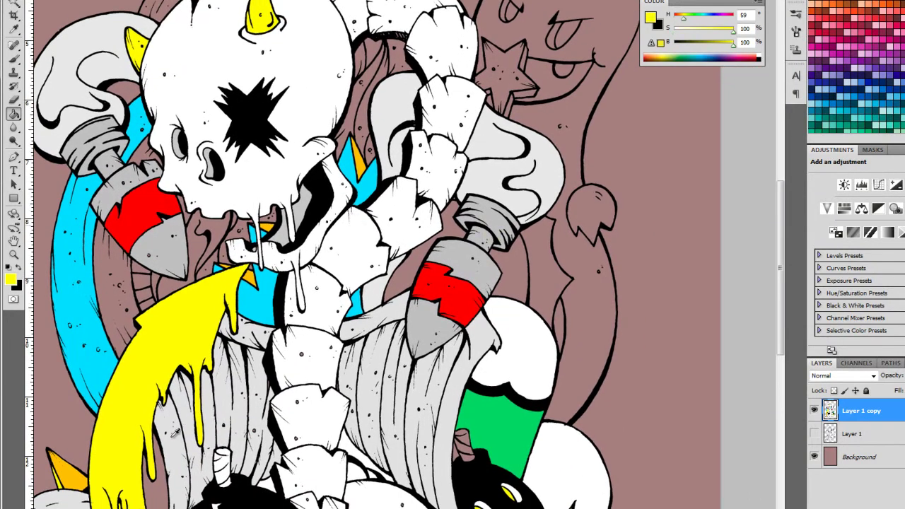
- Fill the area around the right paint tube yellow and the shape beside it orange
{"action": "left_click", "coordinate": [509, 276]}
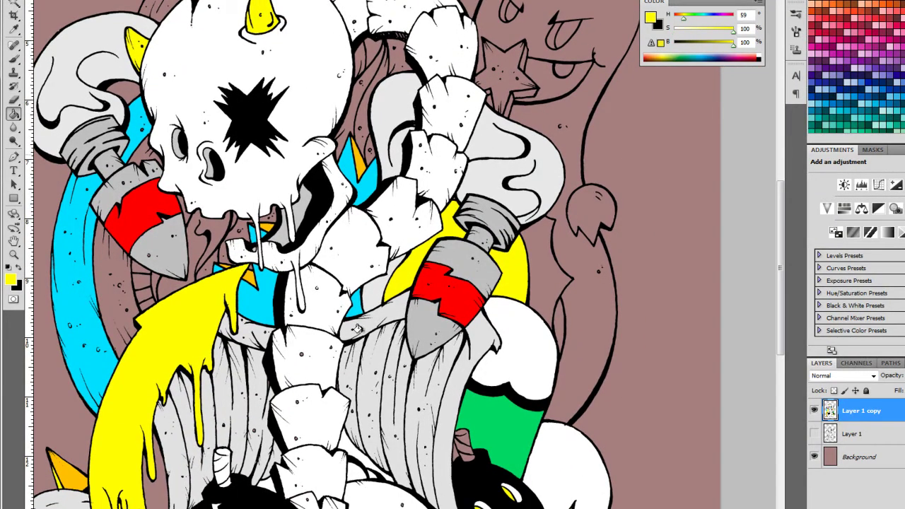
{"action": "left_click", "coordinate": [544, 275]}
{"action": "scroll", "coordinate": [544, 276], "scroll_direction": "up", "scroll_amount": 2}
{"action": "scroll", "coordinate": [544, 276], "scroll_direction": "right", "scroll_amount": 1}
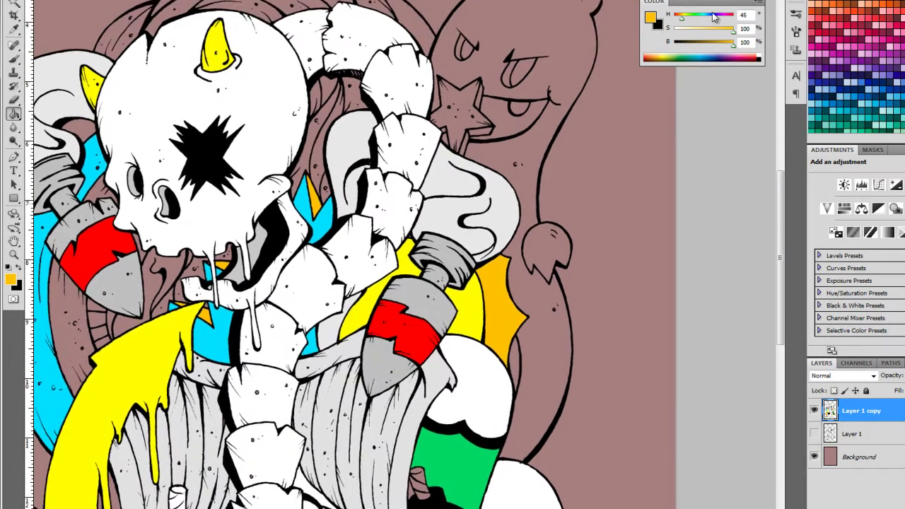
- Undo the yellow fill behind the tube and fill the area right of it white
{"action": "left_click", "coordinate": [683, 15]}
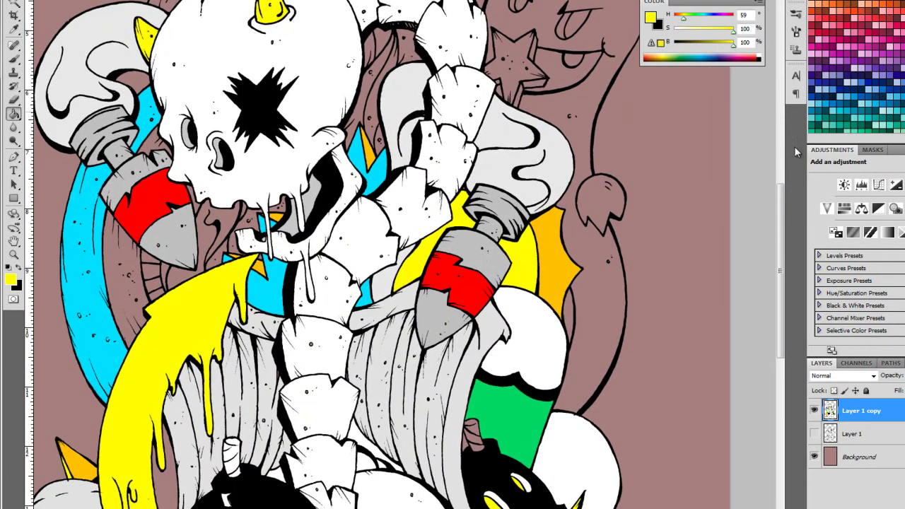
{"action": "key", "text": "ctrl+z"}
{"action": "key", "text": "d"}
{"action": "key", "text": "x"}
{"action": "left_click", "coordinate": [314, 316]}
- Fill the ghost's mouth black and its two eyes and tooth yellow
{"action": "scroll", "coordinate": [373, 279], "scroll_direction": "up", "scroll_amount": 4}
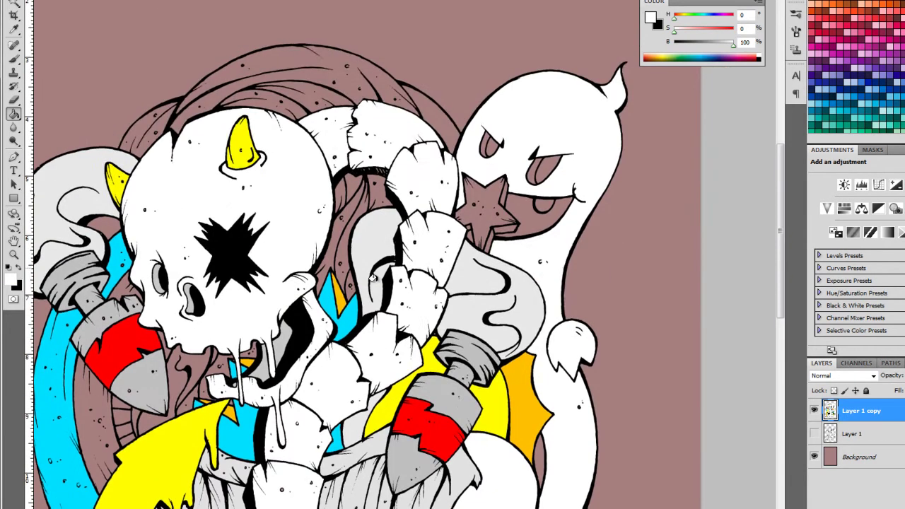
{"action": "key", "text": "x"}
{"action": "left_click", "coordinate": [523, 213]}
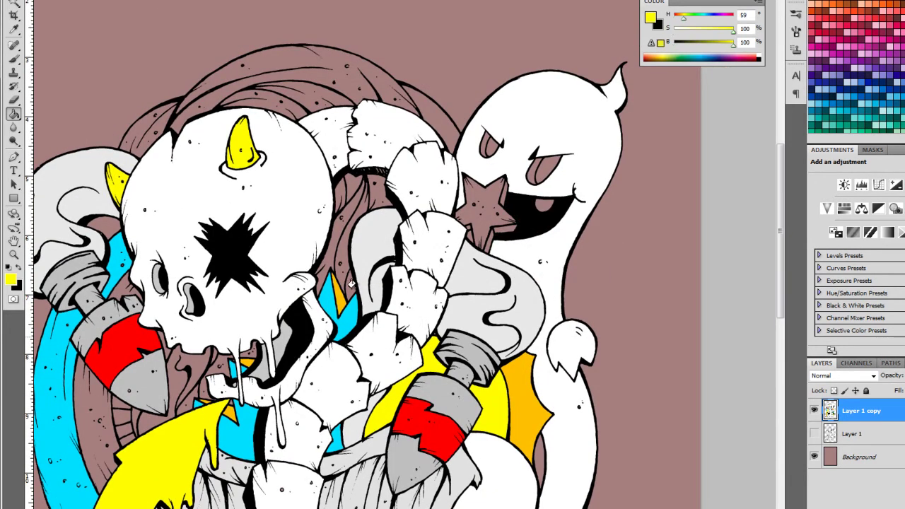
{"action": "left_click", "coordinate": [545, 205]}
{"action": "left_click", "coordinate": [548, 168]}
{"action": "left_click", "coordinate": [490, 146]}
{"action": "key", "text": "x"}
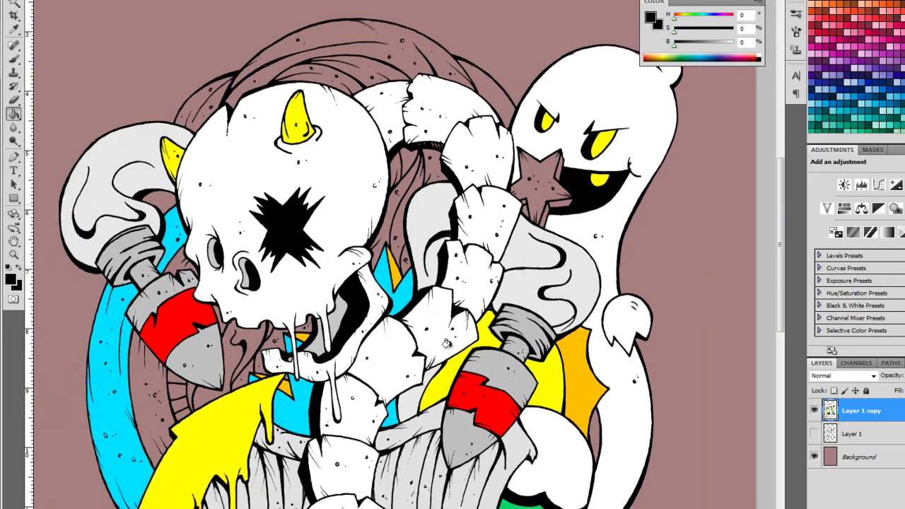
- Fill the inner ring left of the skull orange and the red pipe tip's gap light grey
{"action": "mouse_move", "coordinate": [454, 316]}
{"action": "left_mouse_down"}
{"action": "mouse_move", "coordinate": [506, 225]}
{"action": "mouse_move", "coordinate": [586, 241]}
{"action": "left_mouse_up"}
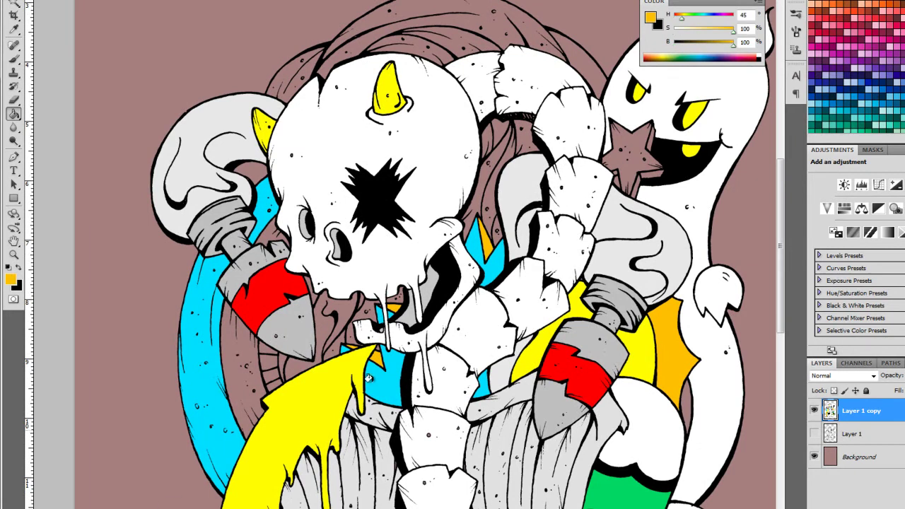
{"action": "left_click", "coordinate": [244, 368]}
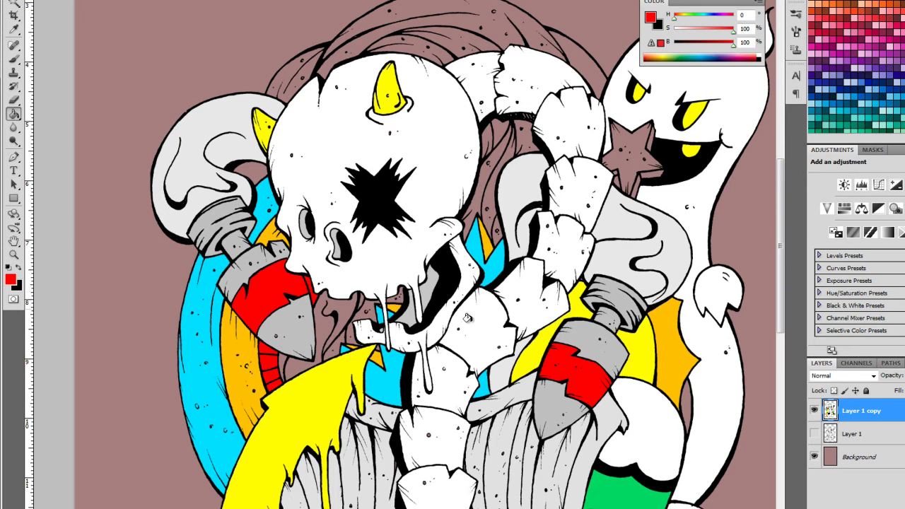
{"action": "left_click", "coordinate": [270, 321], "text": "alt"}
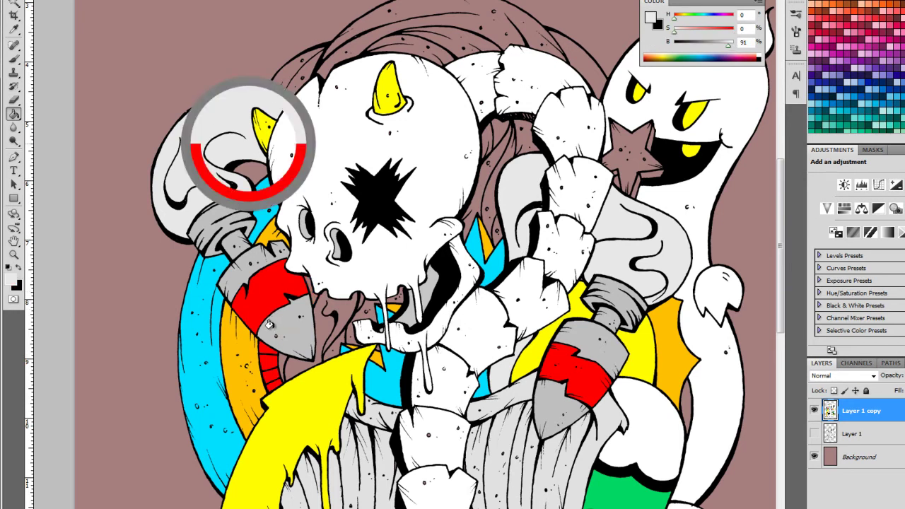
{"action": "left_click", "coordinate": [329, 311]}
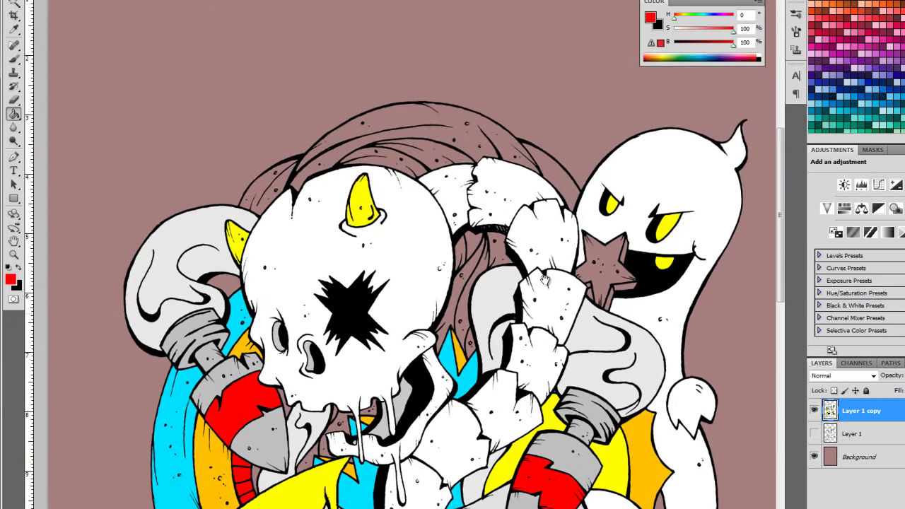
- Fill the brown hair band above the skull and the strip beside it red
{"action": "left_click", "coordinate": [506, 161]}
{"action": "left_click", "coordinate": [503, 196]}
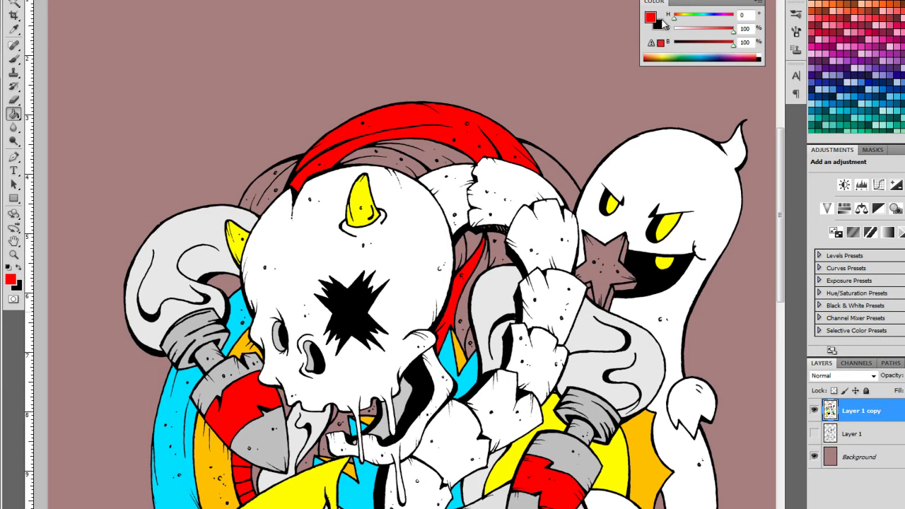
{"action": "left_click", "coordinate": [684, 55]}
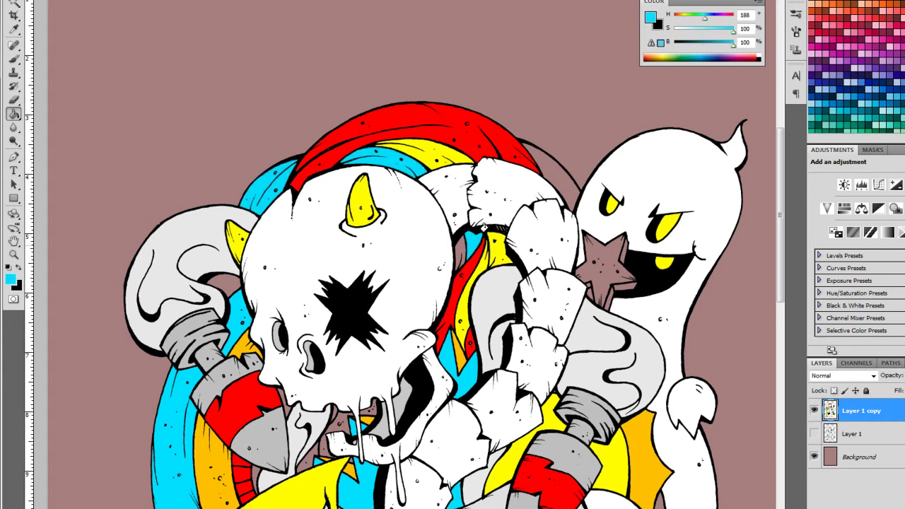
{"action": "scroll", "coordinate": [411, 255], "scroll_direction": "down", "scroll_amount": 5}
{"action": "left_click_drag", "start_coordinate": [587, 200], "coordinate": [509, 316]}
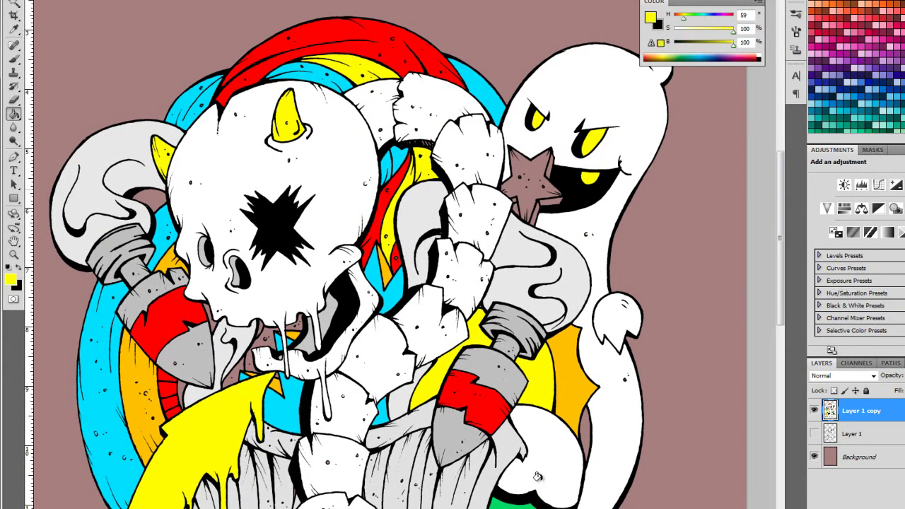
{"action": "left_click", "coordinate": [437, 262], "text": "alt"}
{"action": "left_click", "coordinate": [558, 354], "text": "alt"}
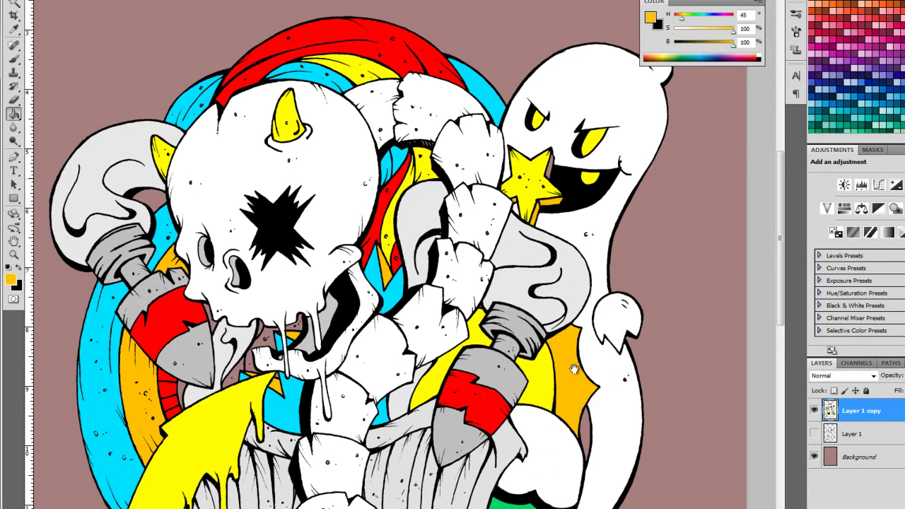
- Switch to the Move tool and bring the skull top and the ghost into view
{"action": "scroll", "coordinate": [585, 346], "scroll_direction": "down", "scroll_amount": 5}
{"action": "scroll", "coordinate": [586, 346], "scroll_direction": "down", "scroll_amount": 3}
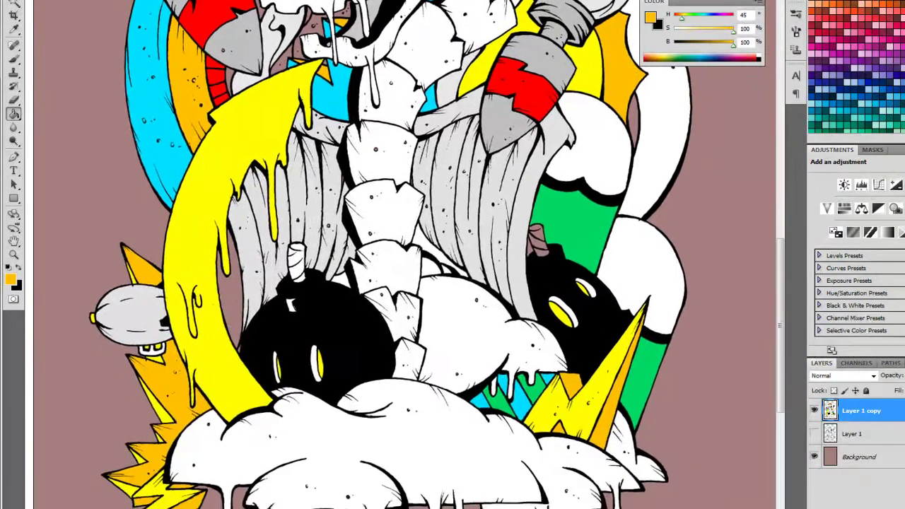
{"action": "scroll", "coordinate": [382, 341], "scroll_direction": "up", "scroll_amount": 5}
{"action": "scroll", "coordinate": [383, 341], "scroll_direction": "up", "scroll_amount": 1}
{"action": "scroll", "coordinate": [393, 342], "scroll_direction": "down", "scroll_amount": 2}
{"action": "key", "text": "v"}
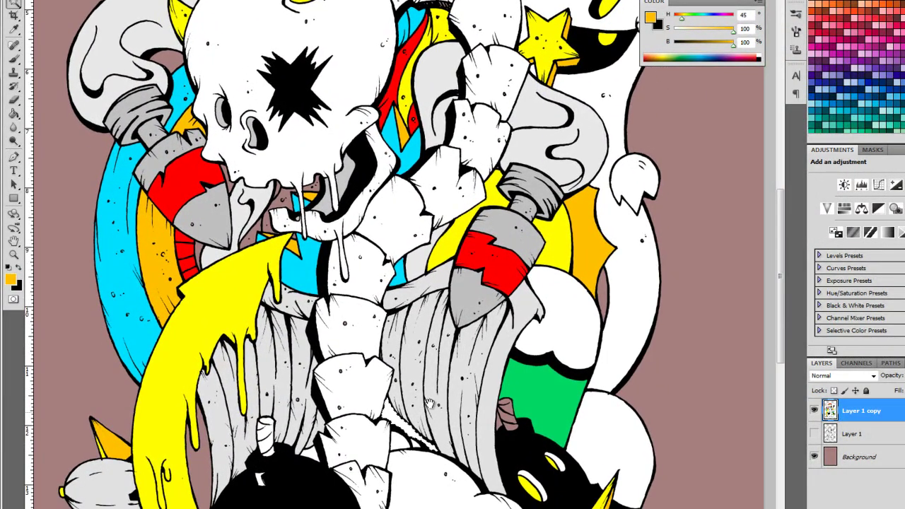
{"action": "scroll", "coordinate": [391, 231], "scroll_direction": "down", "scroll_amount": 2}
{"action": "scroll", "coordinate": [391, 231], "scroll_direction": "up", "scroll_amount": 2}
{"action": "left_click_drag", "start_coordinate": [391, 232], "coordinate": [423, 317]}
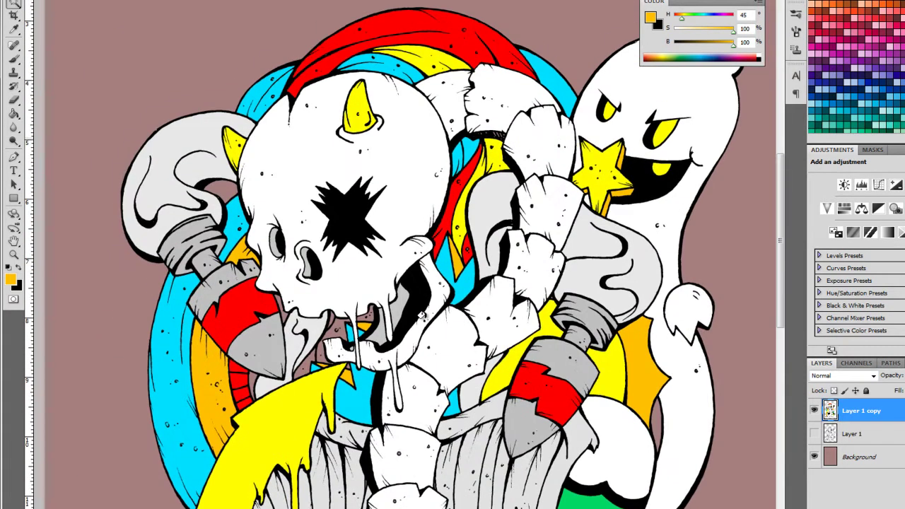
- Return to the Paint Bucket and sample cyan from the artwork as the fill colour
{"action": "key", "text": "b"}
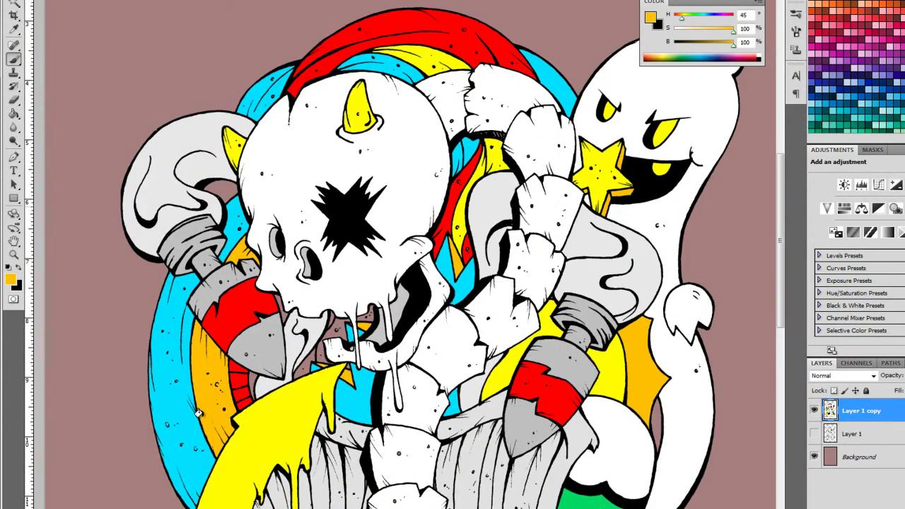
{"action": "left_click", "coordinate": [338, 346], "text": "alt"}
{"action": "key", "text": "w"}
{"action": "key", "text": "g"}
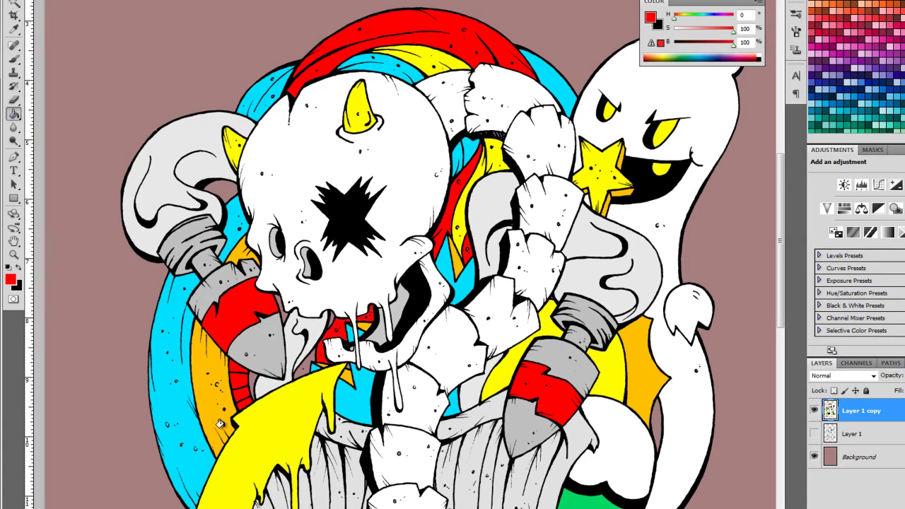
{"action": "left_click", "coordinate": [218, 384], "text": "alt"}
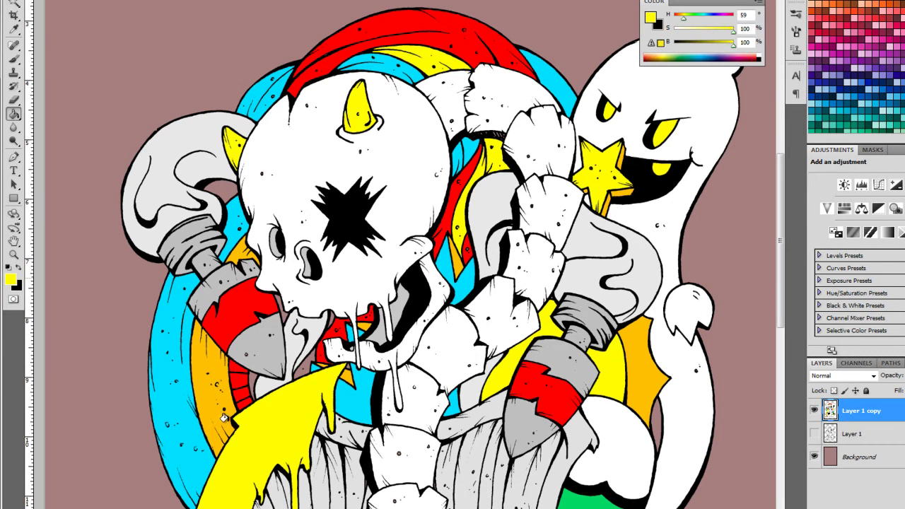
{"action": "left_click", "coordinate": [469, 147], "text": "alt"}
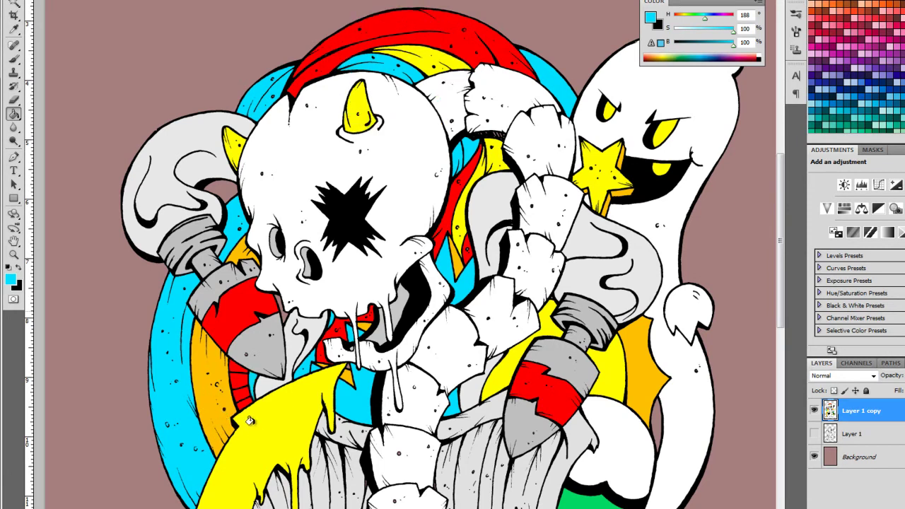
- Work over the lower-left spikes, then fit the whole illustration in the view
{"action": "scroll", "coordinate": [219, 417], "scroll_direction": "down", "scroll_amount": 1}
{"action": "scroll", "coordinate": [209, 438], "scroll_direction": "down", "scroll_amount": 4}
{"action": "scroll", "coordinate": [203, 449], "scroll_direction": "down", "scroll_amount": 3}
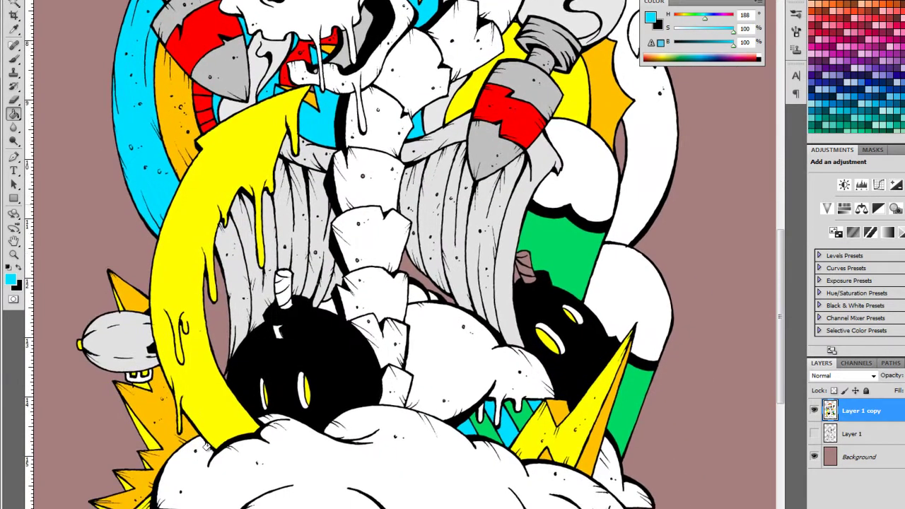
{"action": "scroll", "coordinate": [203, 449], "scroll_direction": "up", "scroll_amount": 4}
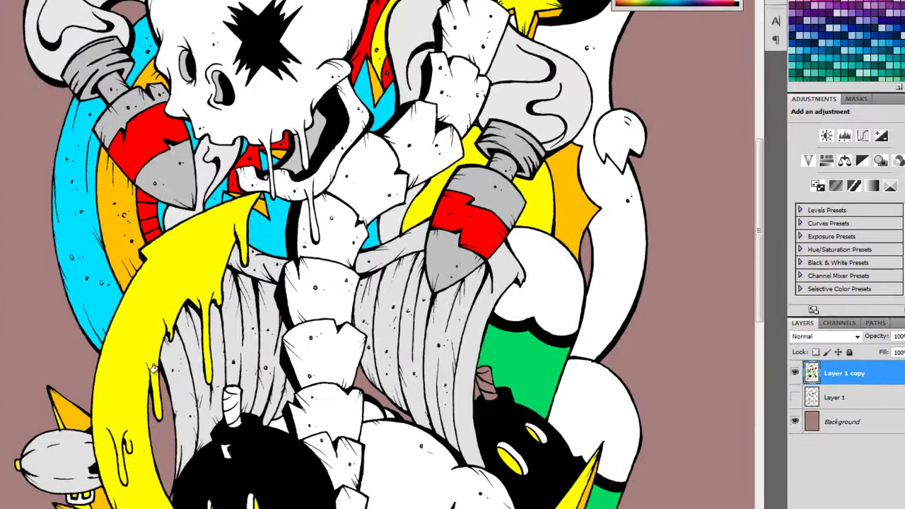
{"action": "scroll", "coordinate": [152, 368], "scroll_direction": "down", "scroll_amount": 3}
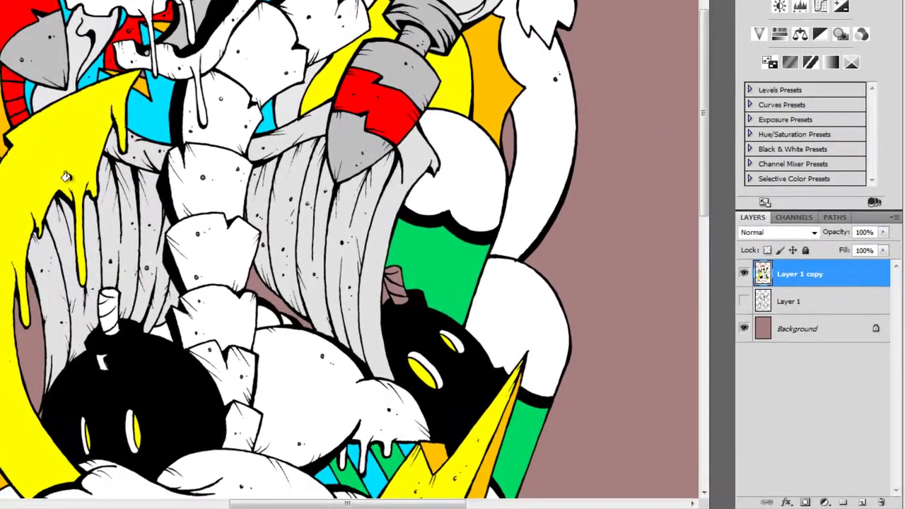
{"action": "key", "text": "ctrl+minus"}
{"action": "key", "text": "ctrl+plus"}
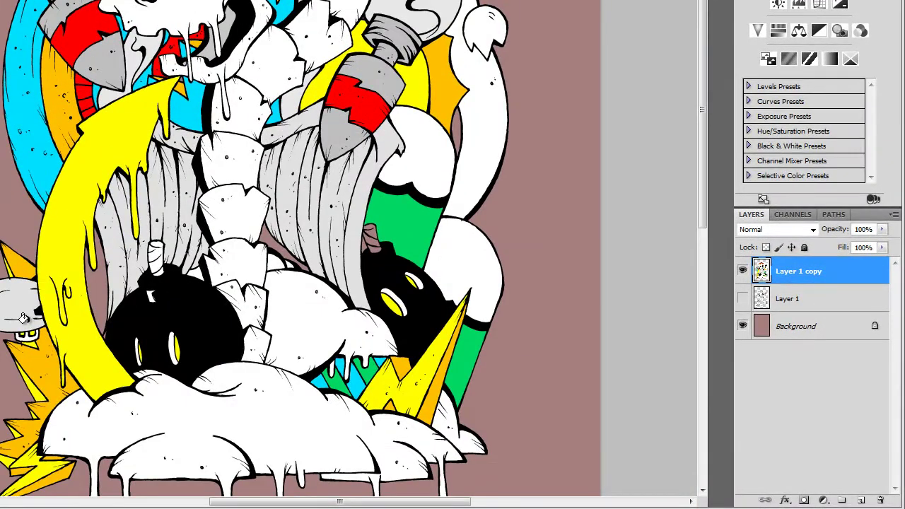
{"action": "scroll", "coordinate": [25, 308], "scroll_direction": "down", "scroll_amount": 2}
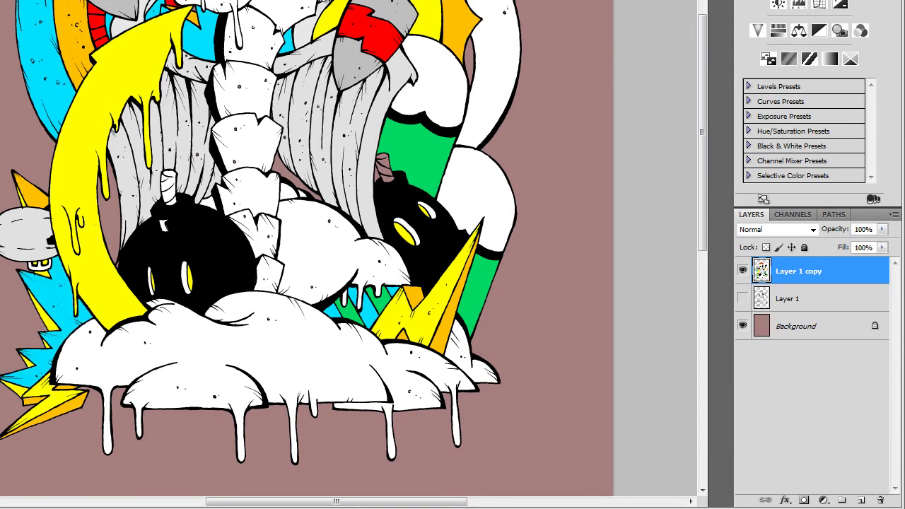
{"action": "scroll", "coordinate": [308, 253], "scroll_direction": "down", "scroll_amount": 5}
{"action": "scroll", "coordinate": [308, 253], "scroll_direction": "up", "scroll_amount": 5}
{"action": "key", "text": "ctrl+minus"}
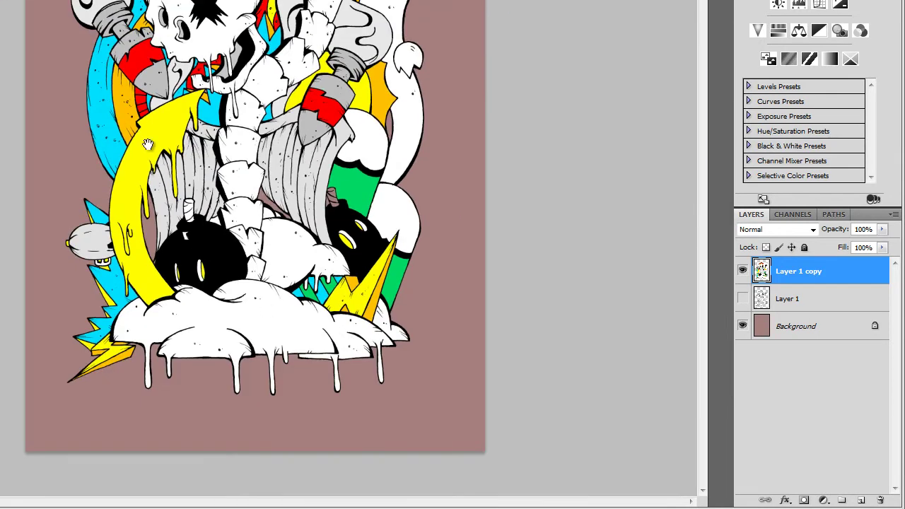
- Select the brown background with the Magic Wand and contract the selection
{"action": "left_click", "coordinate": [431, 396]}
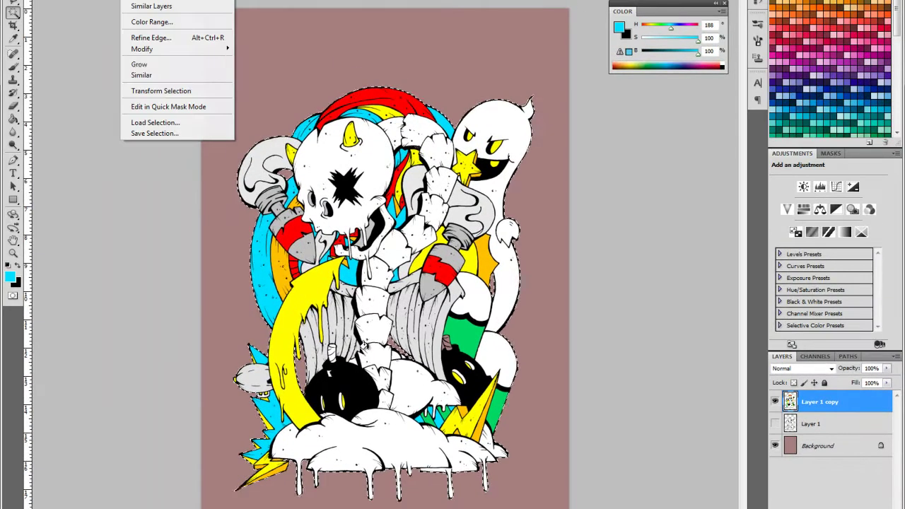
{"action": "mouse_move", "coordinate": [142, 49]}
{"action": "left_click", "coordinate": [71, 78]}
{"action": "key", "text": "Return"}
- Add Layer 2 beneath the artwork and fill the selection black
{"action": "key", "text": "alt+bracketleft"}
{"action": "key", "text": "ctrl+shift+alt+n"}
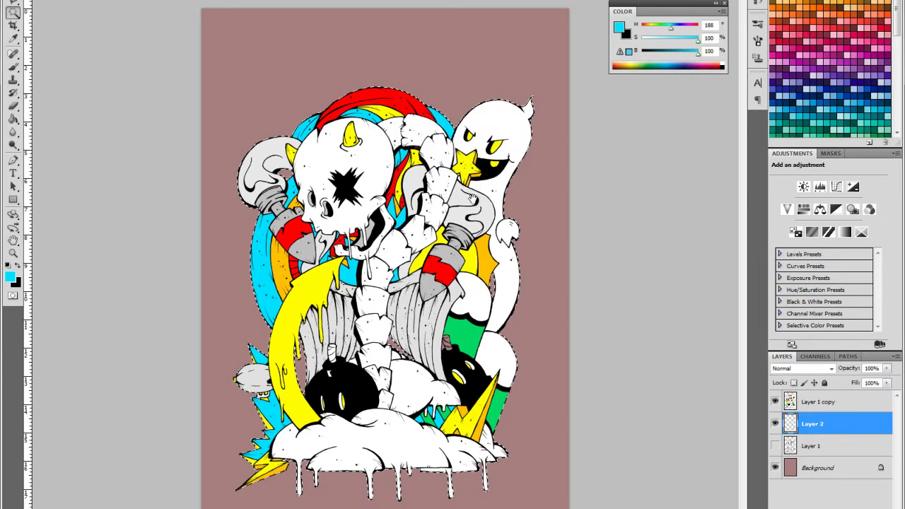
{"action": "key", "text": "d"}
{"action": "key", "text": "alt+BackSpace"}
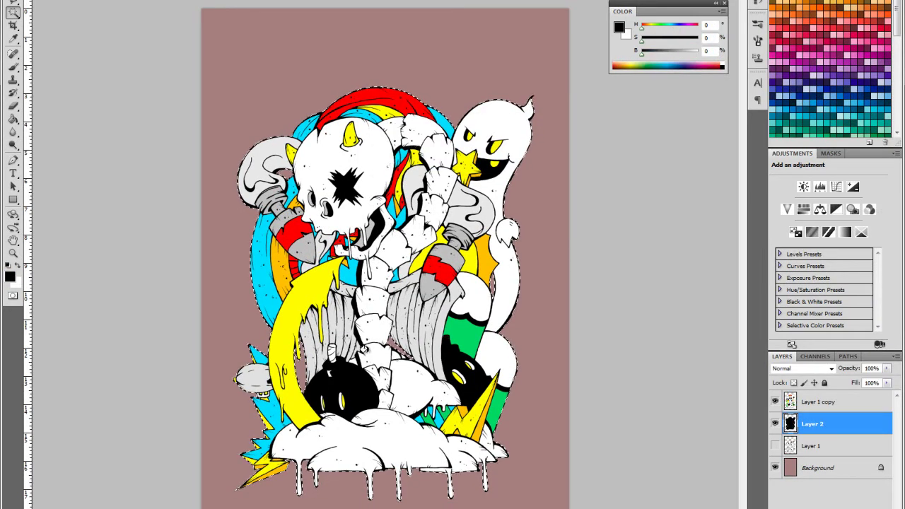
{"action": "key", "text": "ctrl+z"}
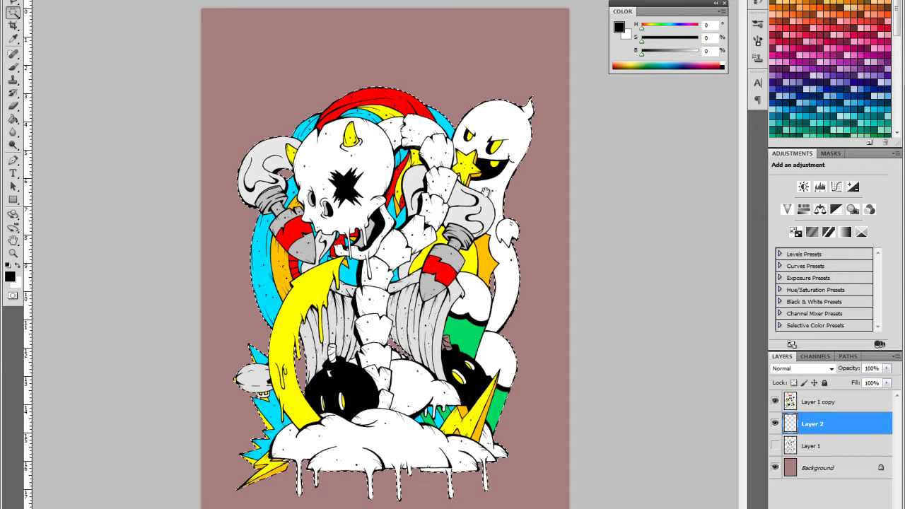
{"action": "key", "text": "alt+BackSpace"}
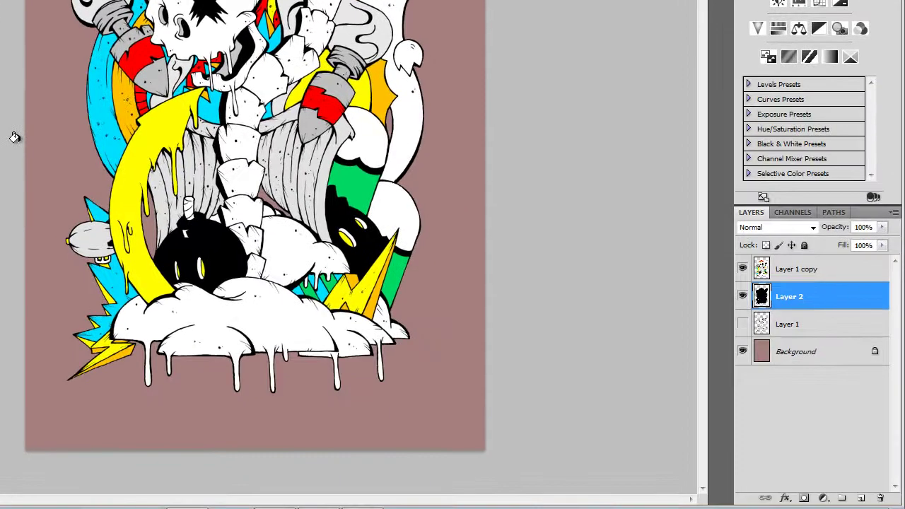
{"action": "key", "text": "alt+bracketright"}
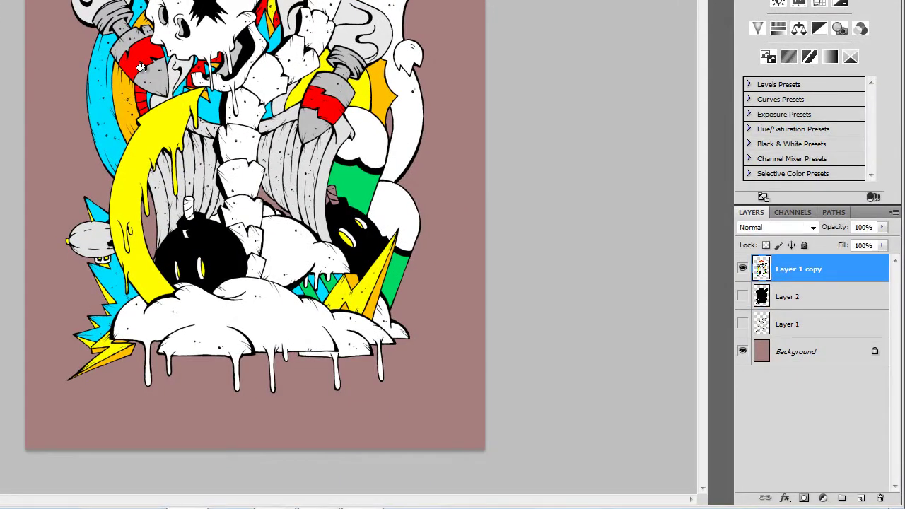
- Paint the right bomb's brown fuse white on Layer 1 copy
{"action": "scroll", "coordinate": [213, 120], "scroll_direction": "up", "scroll_amount": 1}
{"action": "scroll", "coordinate": [384, 406], "scroll_direction": "up", "scroll_amount": 2}
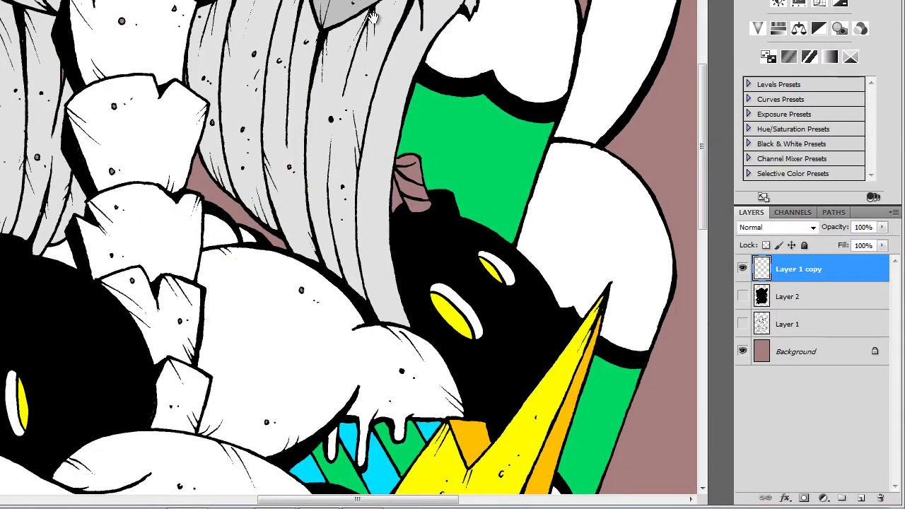
{"action": "left_click_drag", "start_coordinate": [407, 177], "coordinate": [418, 202]}
{"action": "left_click_drag", "start_coordinate": [409, 160], "coordinate": [414, 184]}
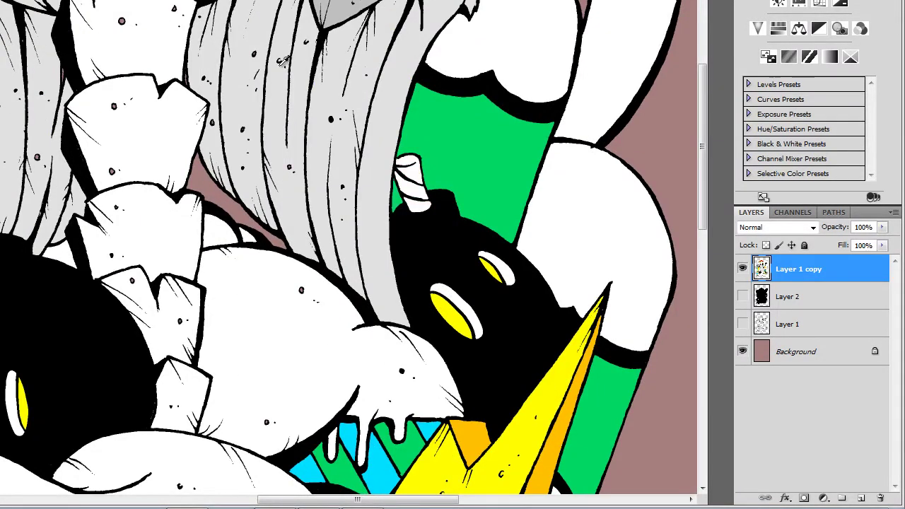
{"action": "scroll", "coordinate": [400, 206], "scroll_direction": "down", "scroll_amount": 2}
{"action": "scroll", "coordinate": [401, 214], "scroll_direction": "down", "scroll_amount": 2}
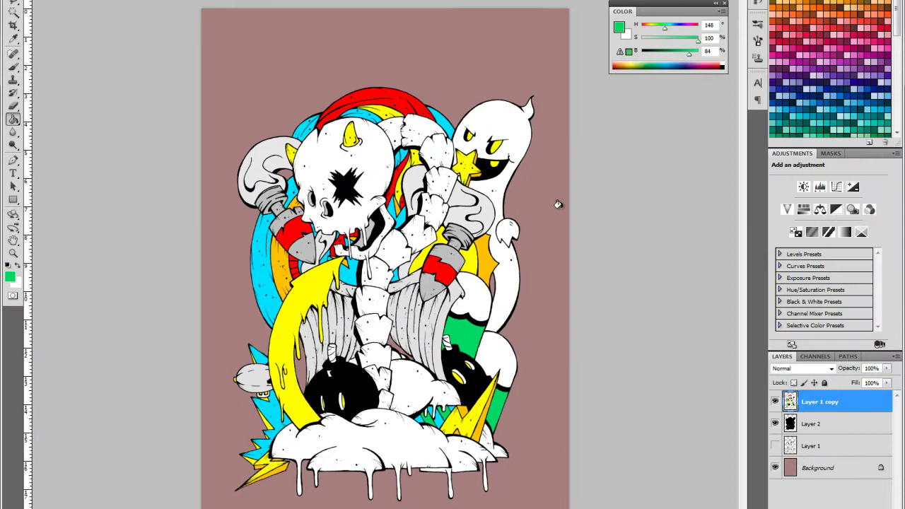
- Give Layer 2 a 13 px Outside stroke in cyan sampled from the artwork
{"action": "right_click", "coordinate": [814, 423]}
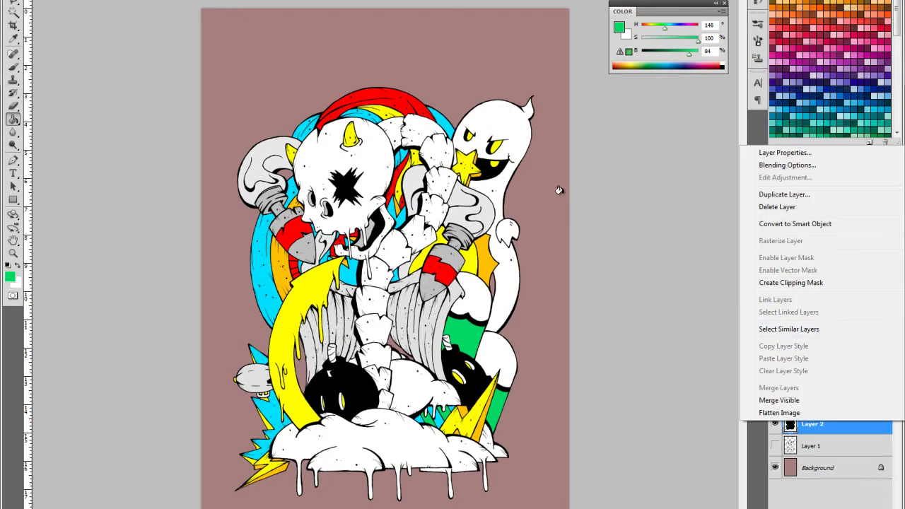
{"action": "left_click", "coordinate": [778, 165]}
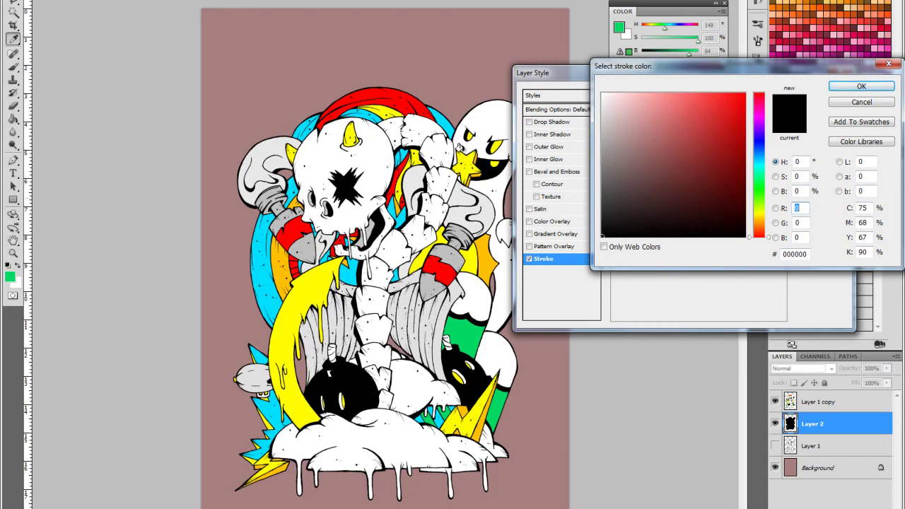
{"action": "left_click", "coordinate": [480, 155]}
{"action": "key", "text": "Return"}
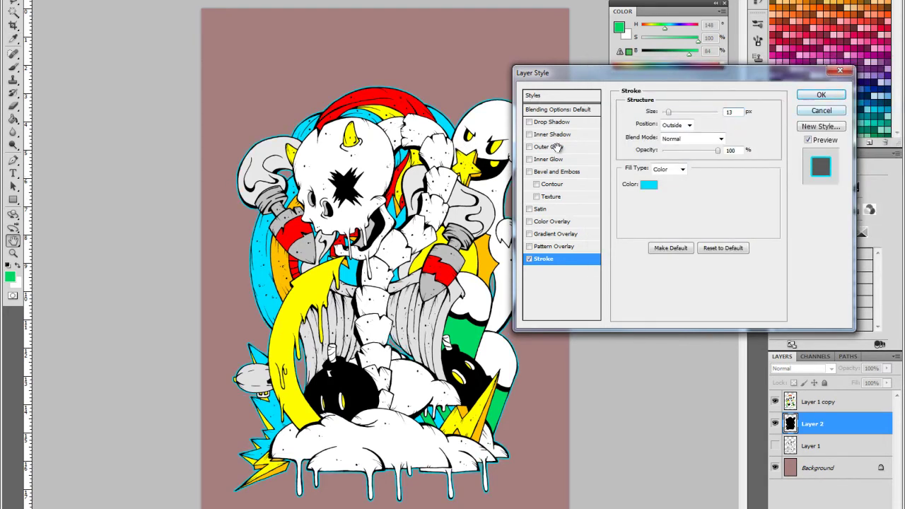
{"action": "key", "text": "Return"}
- Fill the Background layer black and add a new empty Layer 3 on top
{"action": "key", "text": "alt+bracketleft"}
{"action": "key", "text": "d"}
{"action": "left_click", "coordinate": [510, 226]}
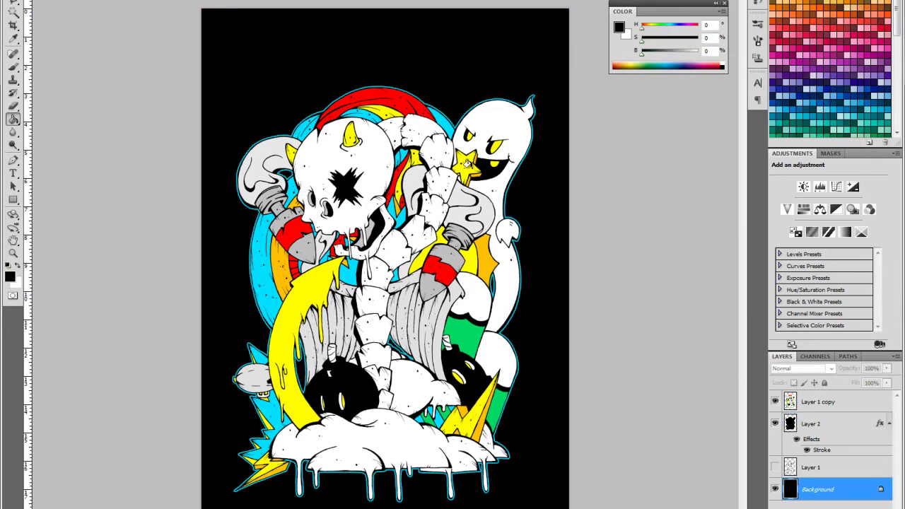
{"action": "key", "text": "alt+period"}
{"action": "key", "text": "ctrl+alt+shift+n"}
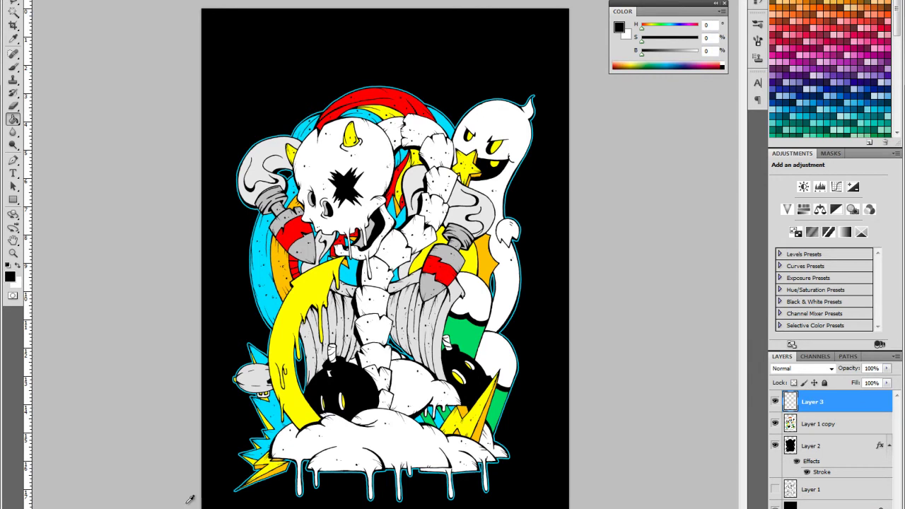
- Fill Layer 3 black, render a 163% brightness Lens Flare, and set Linear Light blending
{"action": "left_click", "coordinate": [220, 350]}
{"action": "key", "text": "alt+t"}
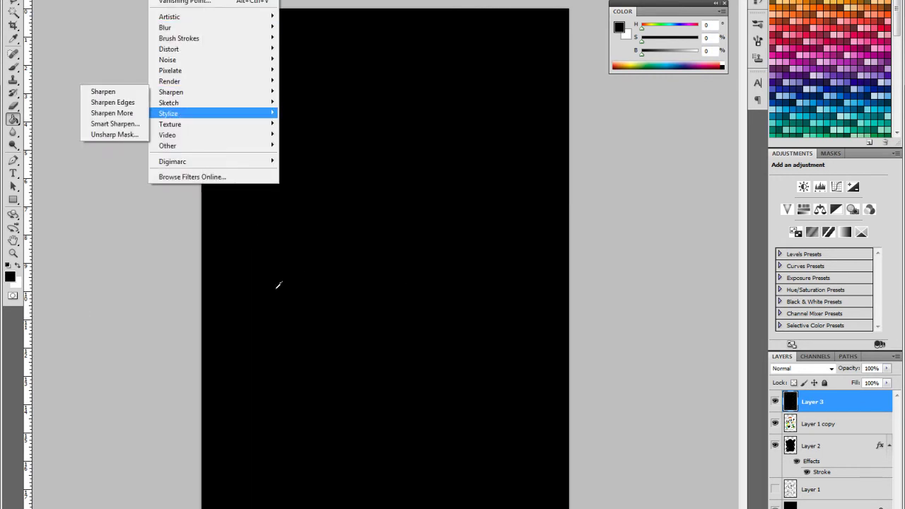
{"action": "key", "text": "Up"}
{"action": "key", "text": "Up"}
{"action": "key", "text": "Up"}
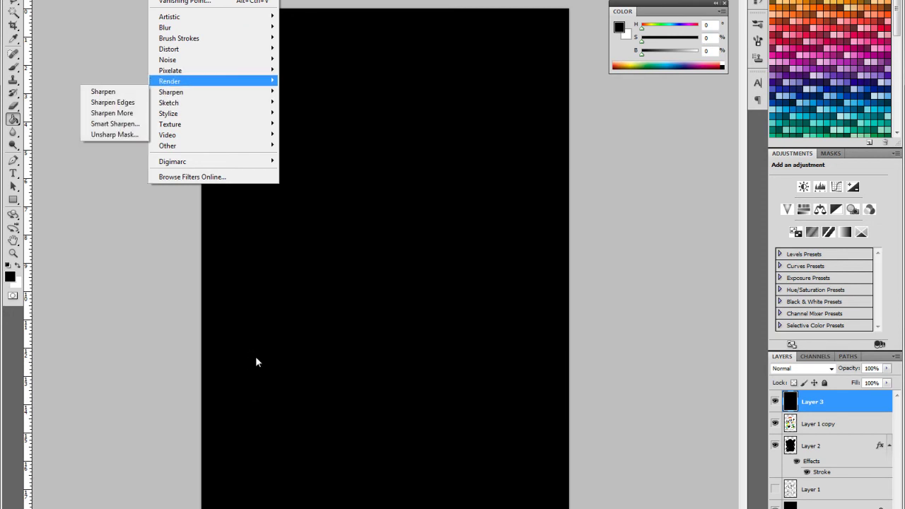
{"action": "key", "text": "Right"}
{"action": "key", "text": "Down"}
{"action": "key", "text": "Down"}
{"action": "key", "text": "Down"}
{"action": "key", "text": "Down"}
{"action": "key", "text": "Up"}
{"action": "key", "text": "Return"}
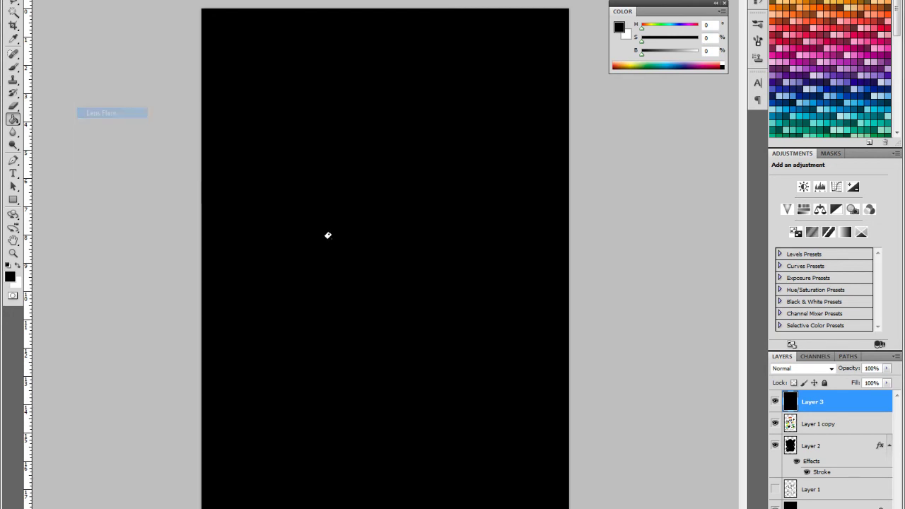
{"action": "type", "text": "163"}
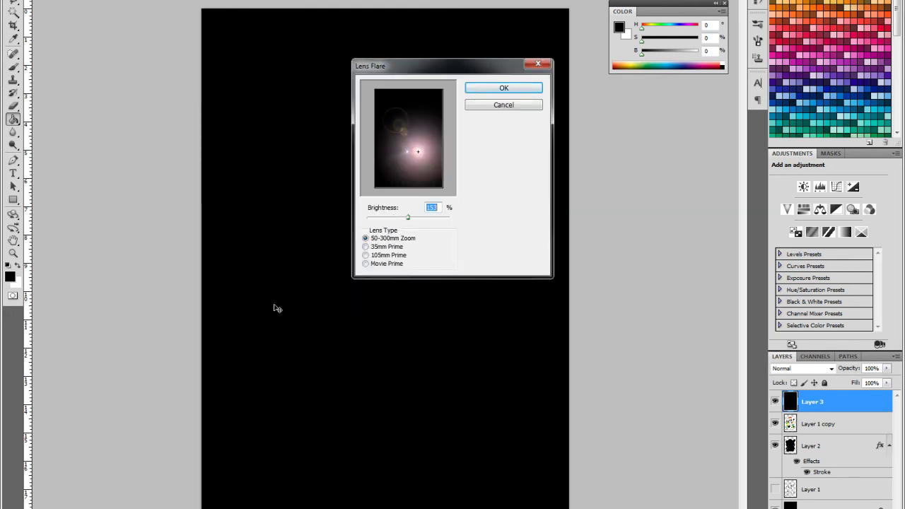
{"action": "mouse_move", "coordinate": [418, 152]}
{"action": "left_mouse_down"}
{"action": "mouse_move", "coordinate": [406, 125]}
{"action": "mouse_move", "coordinate": [415, 149]}
{"action": "left_mouse_up"}
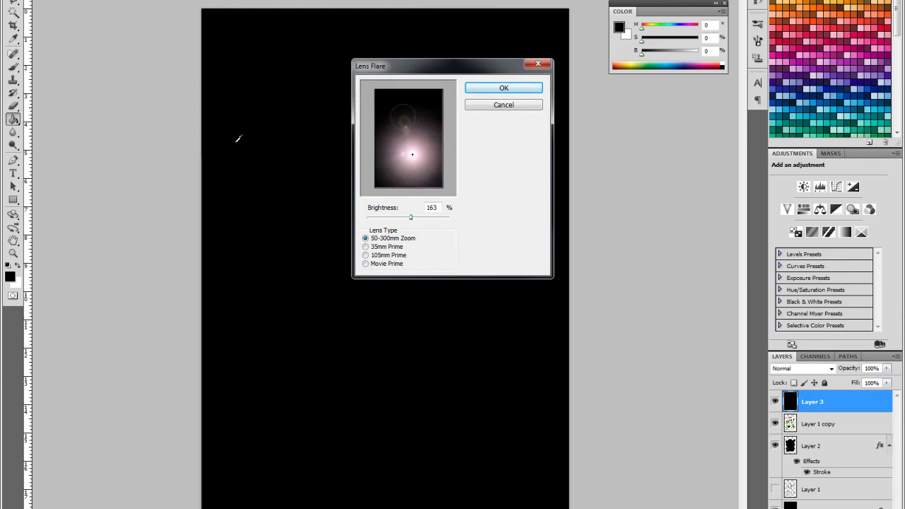
{"action": "key", "text": "Return"}
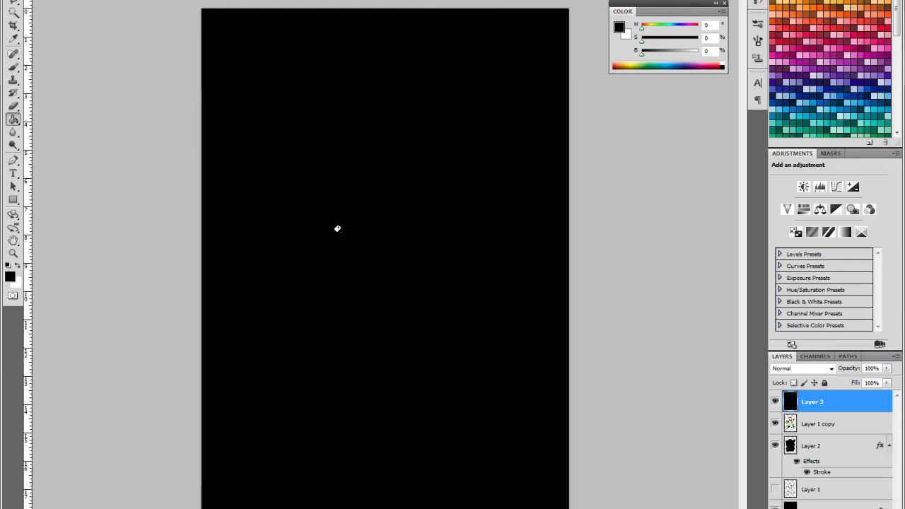
{"action": "key", "text": "Down"}
{"action": "key", "text": "Down"}
{"action": "key", "text": "Down"}
{"action": "key", "text": "Down"}
{"action": "key", "text": "Down"}
{"action": "key", "text": "Down"}
{"action": "key", "text": "Down"}
{"action": "key", "text": "Down"}
{"action": "key", "text": "Down"}
{"action": "key", "text": "Down"}
{"action": "key", "text": "Down"}
{"action": "key", "text": "Down"}
{"action": "key", "text": "Down"}
{"action": "key", "text": "Down"}
{"action": "key", "text": "Down"}
{"action": "key", "text": "Down"}
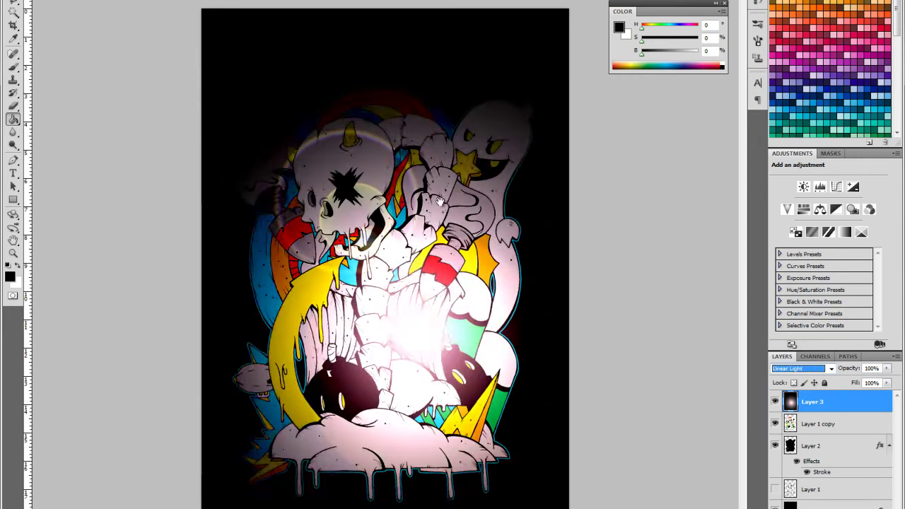
{"action": "key", "text": "Down"}
{"action": "key", "text": "Down"}
{"action": "key", "text": "Down"}
{"action": "key", "text": "Down"}
{"action": "key", "text": "Down"}
{"action": "key", "text": "Down"}
{"action": "key", "text": "Down"}
- Set Layer 3 to Hue blend mode and attach a white layer mask
{"action": "key", "text": "Up"}
{"action": "key", "text": "Up"}
{"action": "key", "text": "Up"}
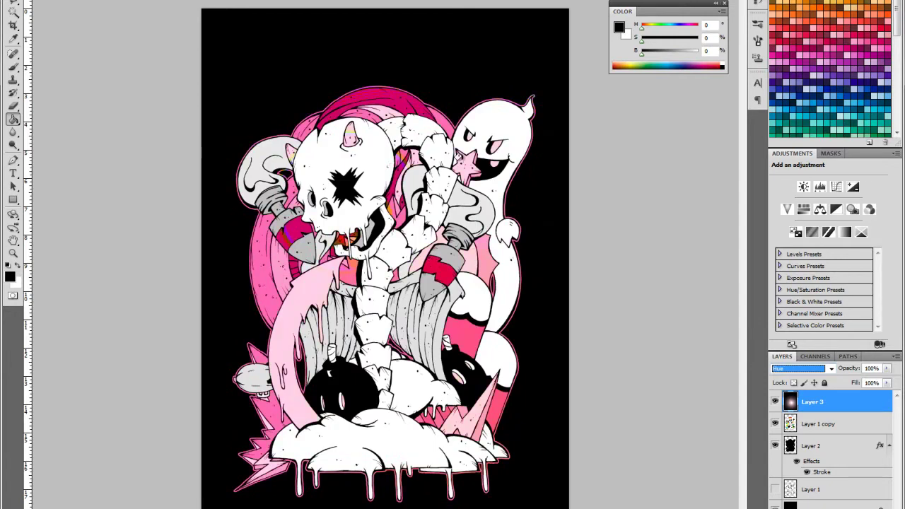
{"action": "key", "text": "ctrl+alt+m"}
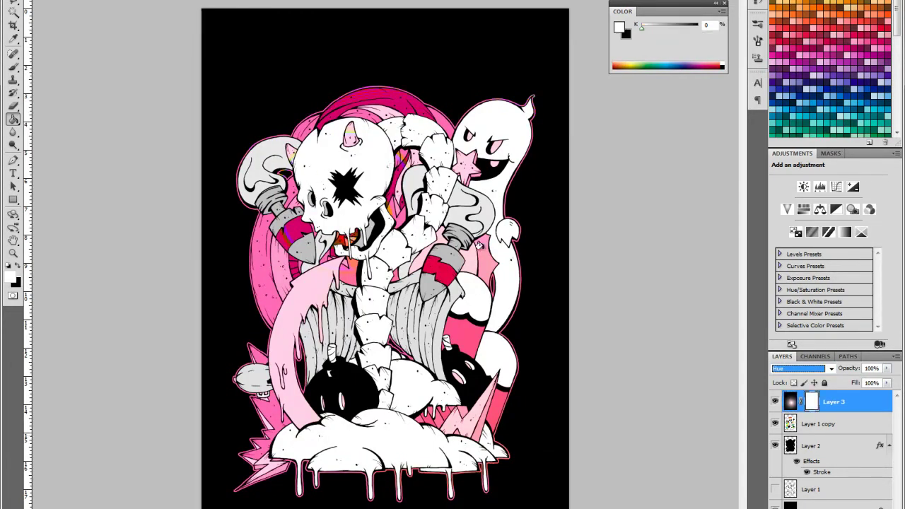
{"action": "key", "text": "b"}
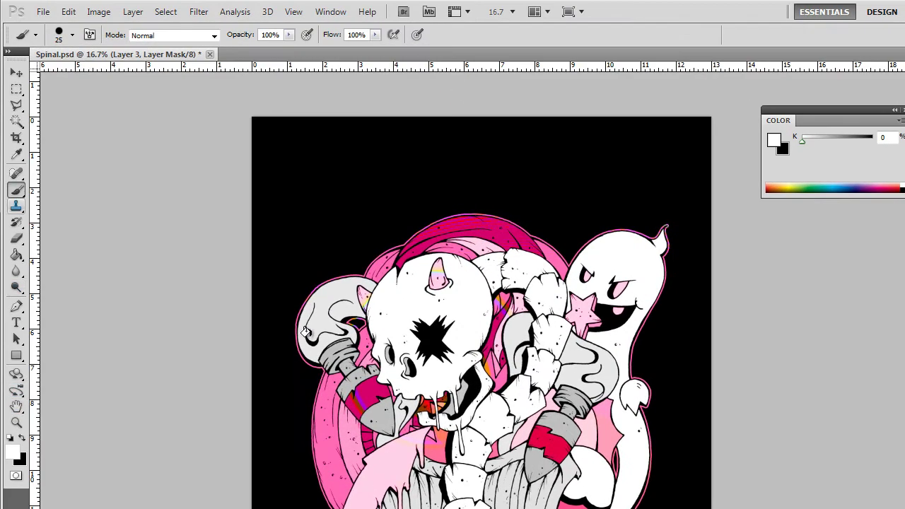
- Set the Brush to 75 px, then enlarge it to 800 px
{"action": "key", "text": "j"}
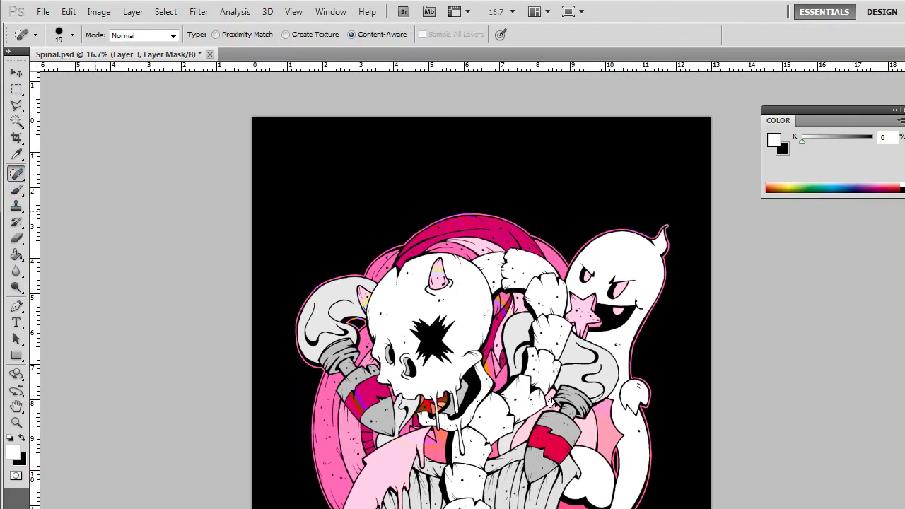
{"action": "key", "text": "l"}
{"action": "key", "text": "s"}
{"action": "key", "text": "b"}
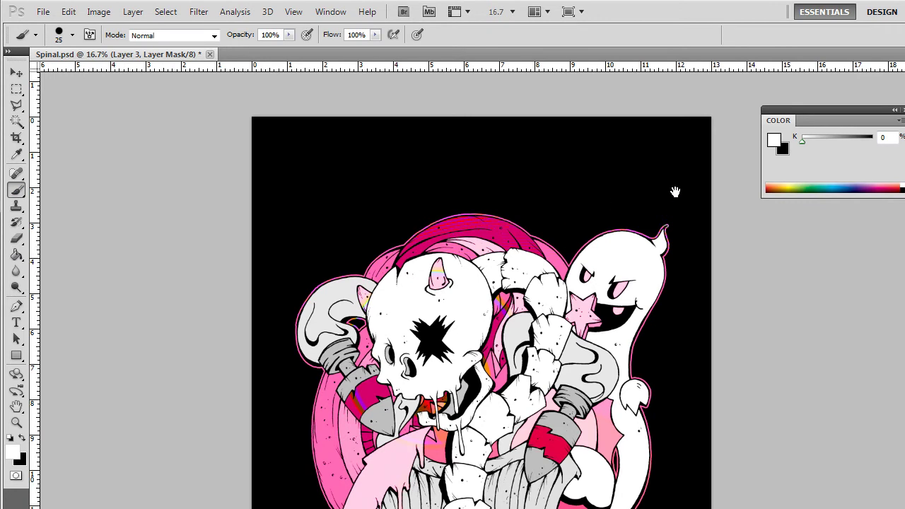
{"action": "key", "text": "F5"}
{"action": "type", "text": "75"}
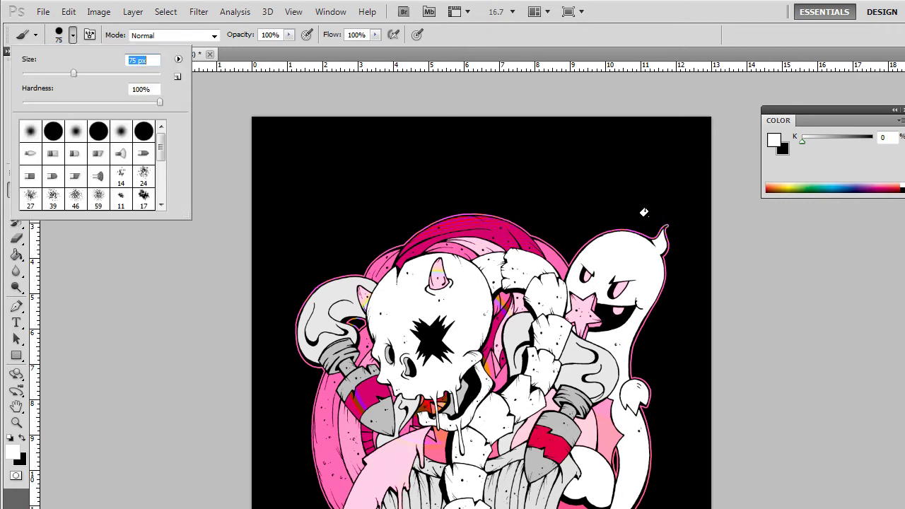
{"action": "key", "text": "Return"}
{"action": "key", "text": "bracketright"}
{"action": "key", "text": "bracketright"}
{"action": "key", "text": "bracketright"}
{"action": "key", "text": "bracketright"}
{"action": "key", "text": "bracketright"}
{"action": "key", "text": "bracketright"}
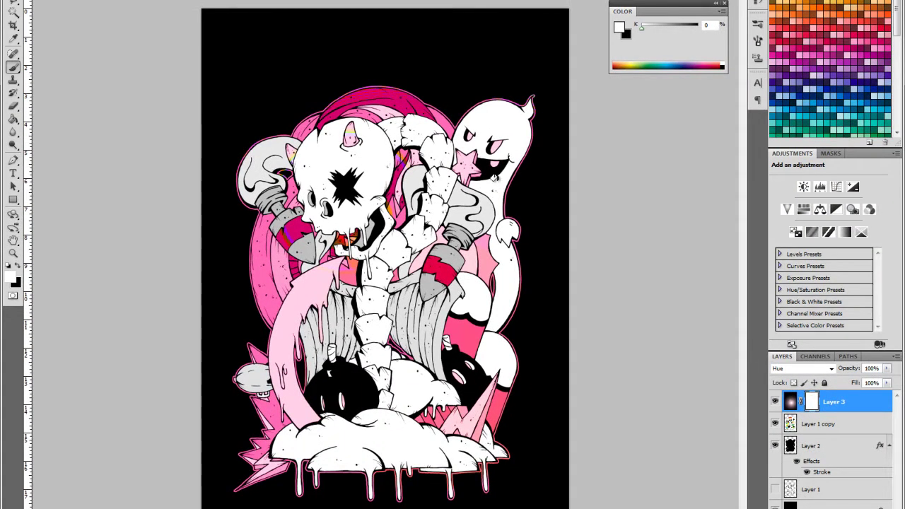
- Paint black on Layer 3's mask to bring back the original colours, then restore white
{"action": "key", "text": "x"}
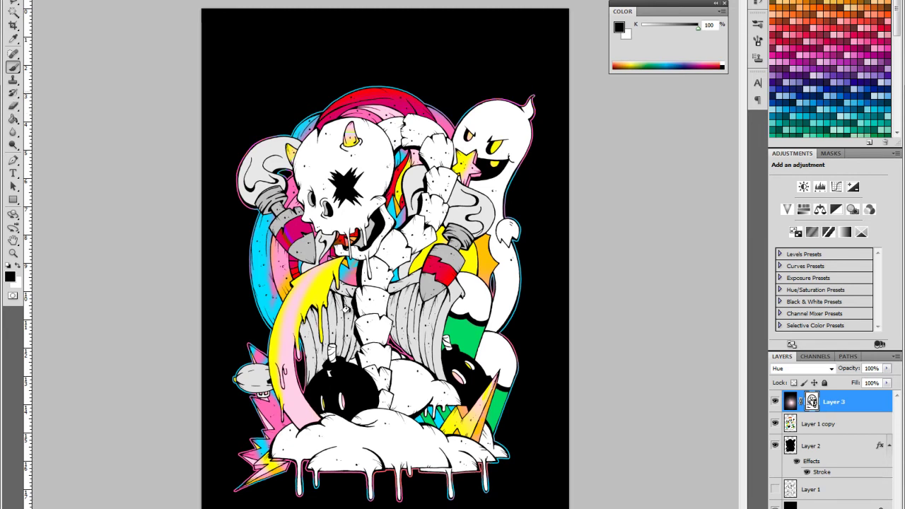
{"action": "key", "text": "x"}
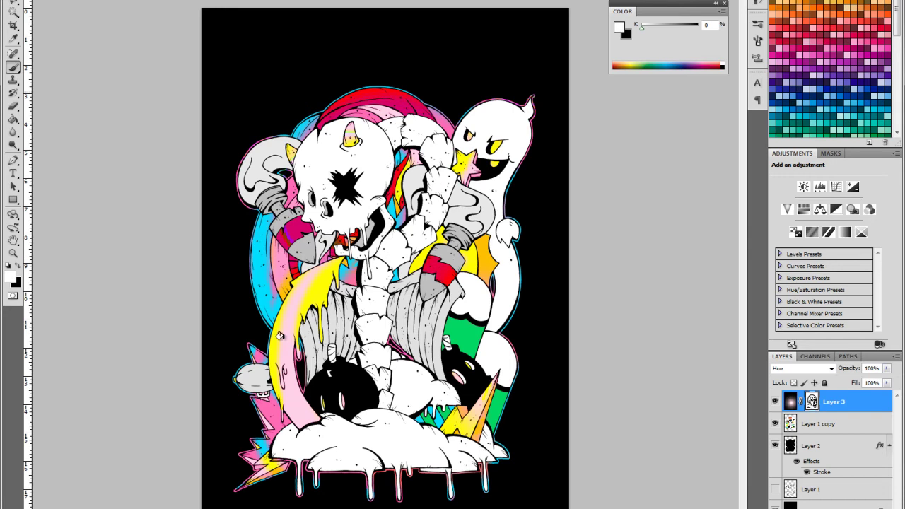
{"action": "key", "text": "alt+bracketleft"}
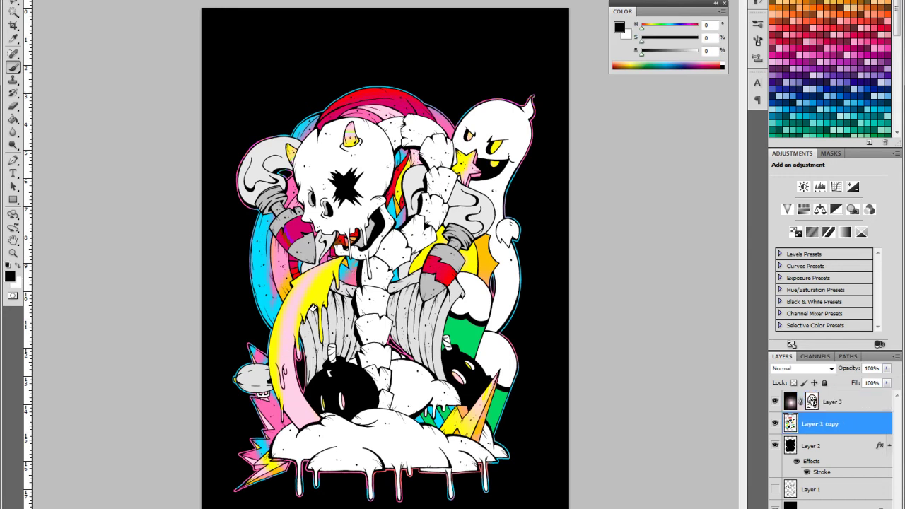
- Add a new empty layer above Layer 1 copy and zoom into the artwork
{"action": "key", "text": "ctrl+shift+alt+n"}
{"action": "key", "text": "ctrl+plus"}
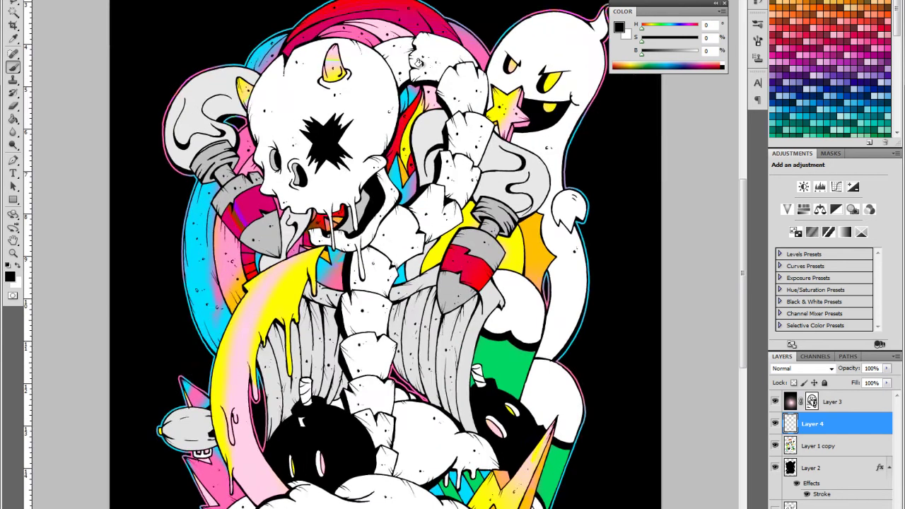
{"action": "key", "text": "ctrl+plus"}
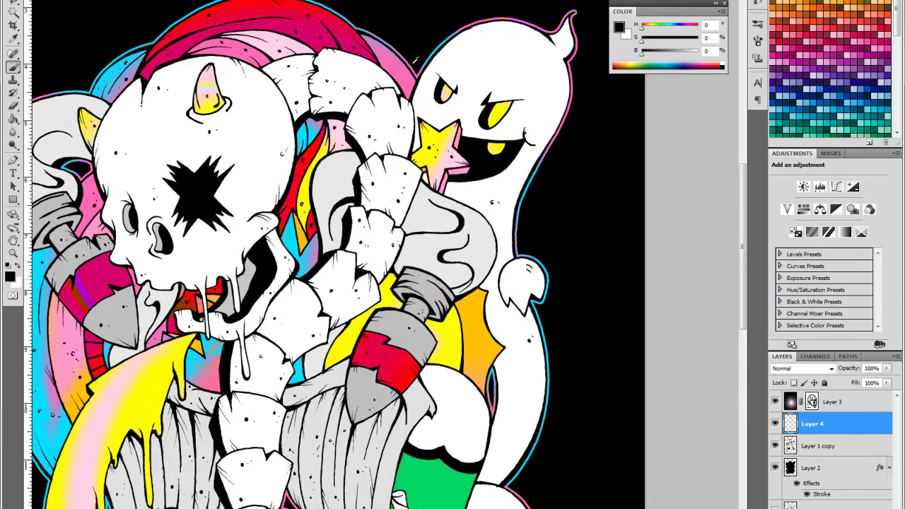
{"action": "key", "text": "x"}
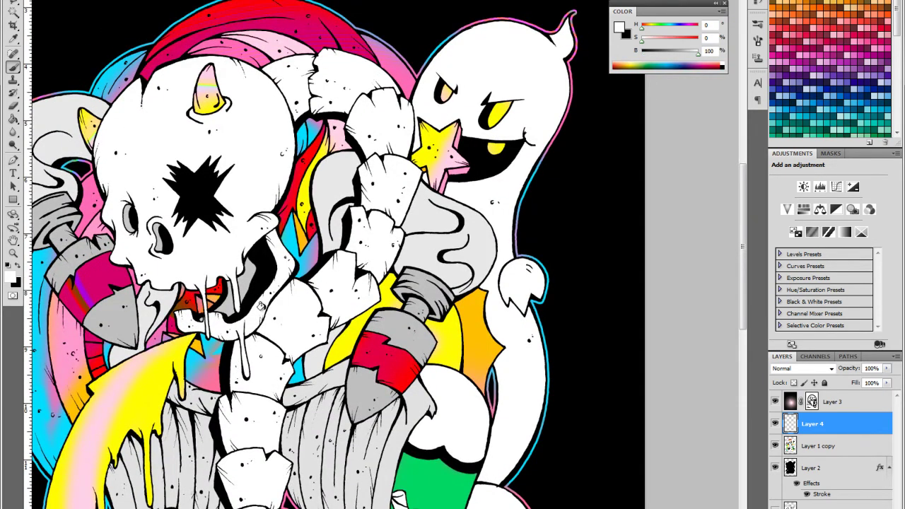
{"action": "right_click", "coordinate": [261, 304]}
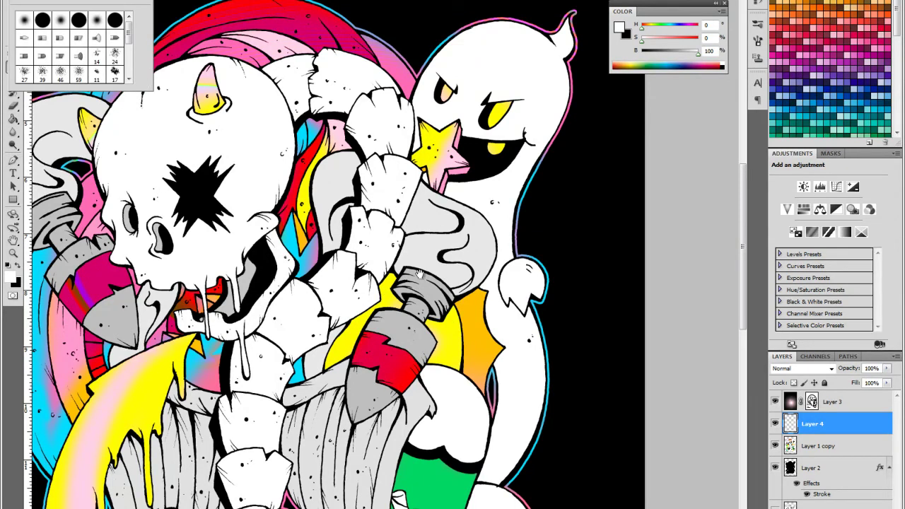
{"action": "key", "text": "Return"}
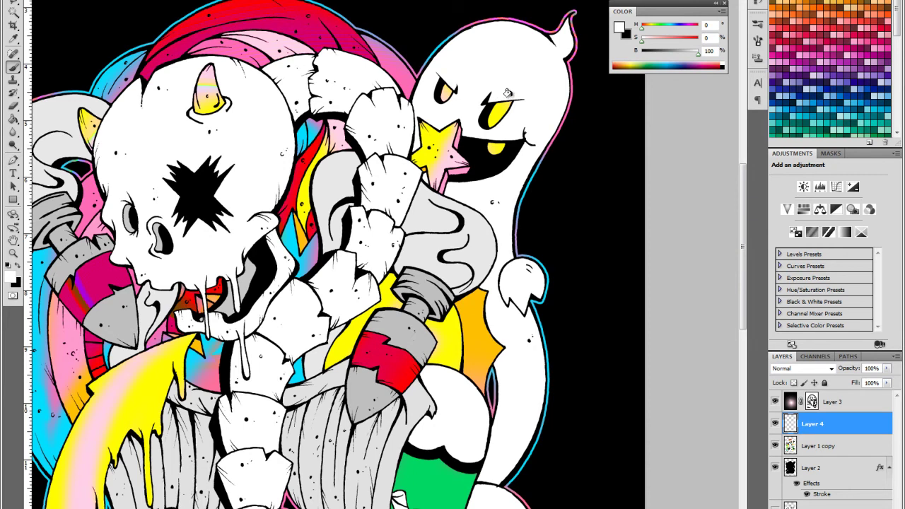
{"action": "key", "text": "f"}
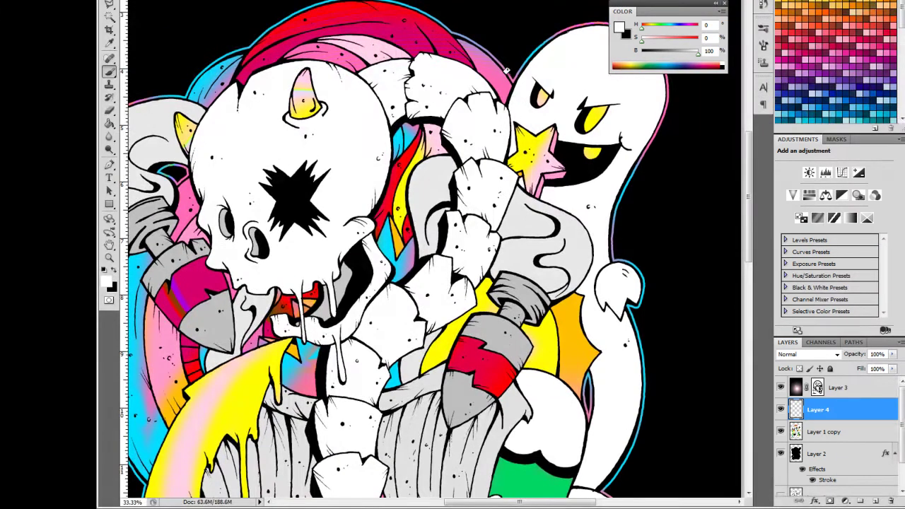
{"action": "key", "text": "f"}
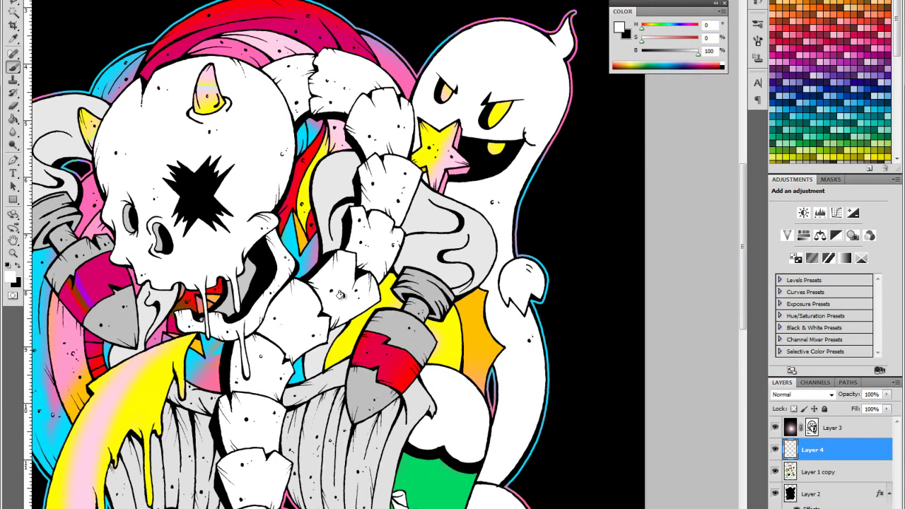
- Quick-select the grey tubes and skull mouth on Layer 1 copy and add Layer 5
{"action": "key", "text": "alt+bracketleft"}
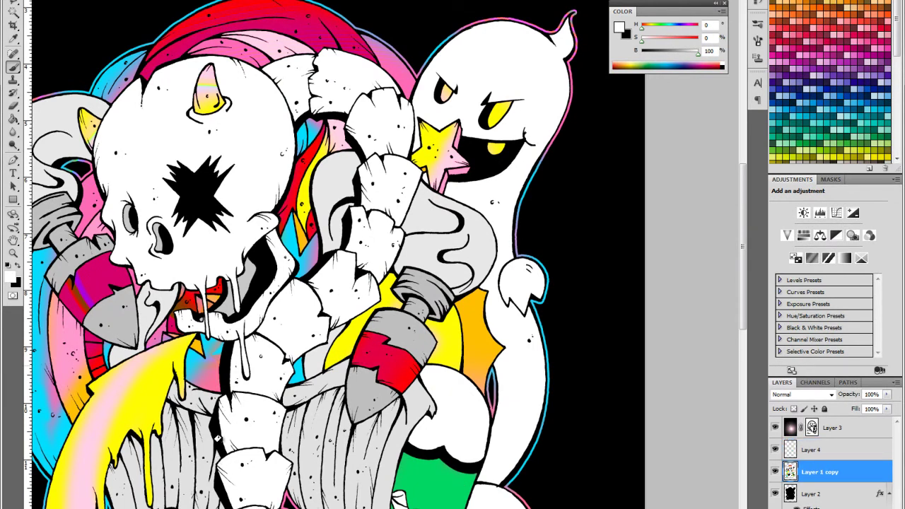
{"action": "key", "text": "w"}
{"action": "key", "text": "ctrl+shift+d"}
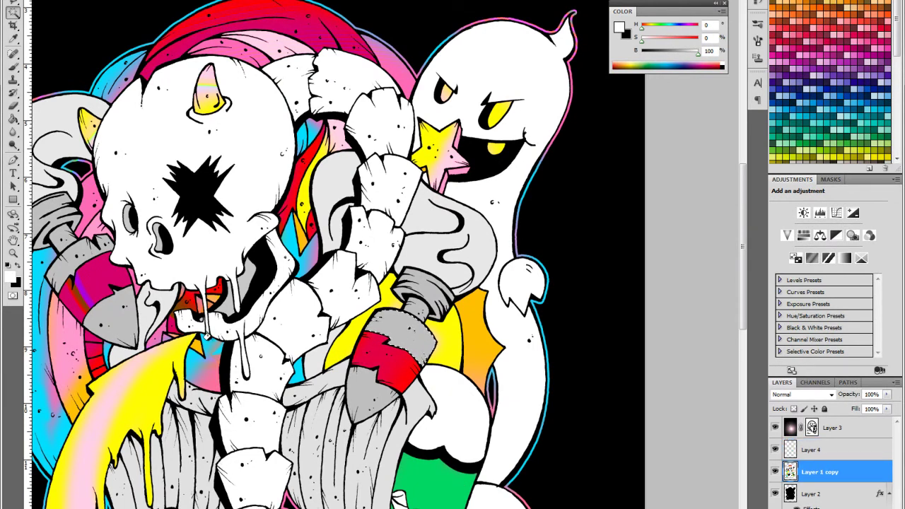
{"action": "left_click", "coordinate": [340, 276]}
{"action": "key", "text": "ctrl+shift+alt+n"}
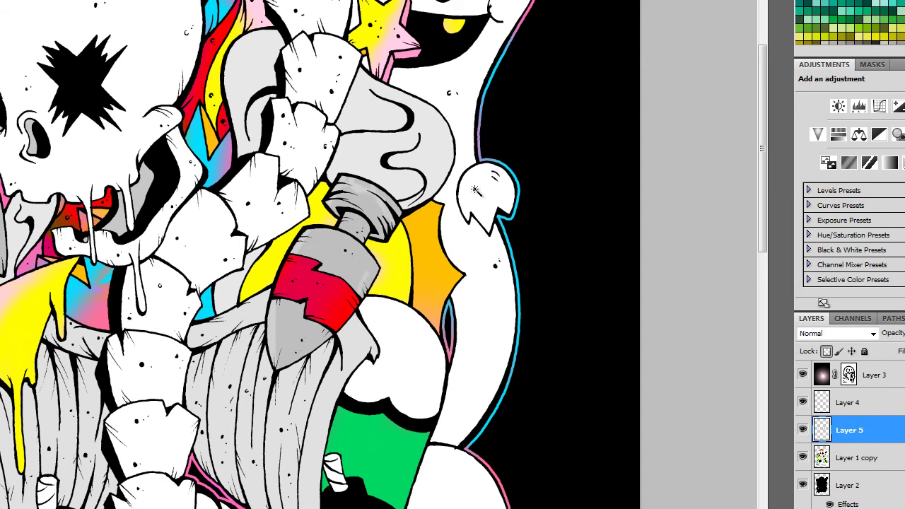
- Paint soft highlights on the grey paint tube on Layer 5
{"action": "left_click_drag", "start_coordinate": [358, 185], "coordinate": [301, 349]}
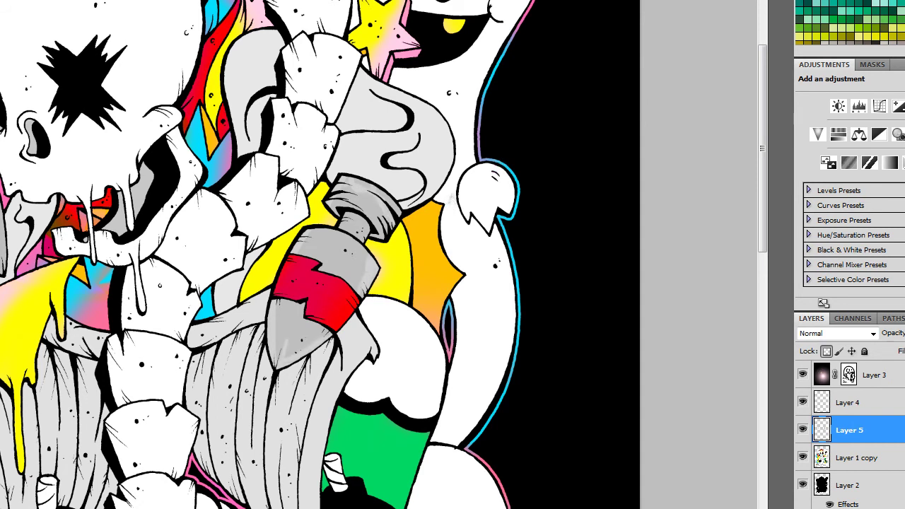
{"action": "left_click_drag", "start_coordinate": [318, 255], "coordinate": [506, 301]}
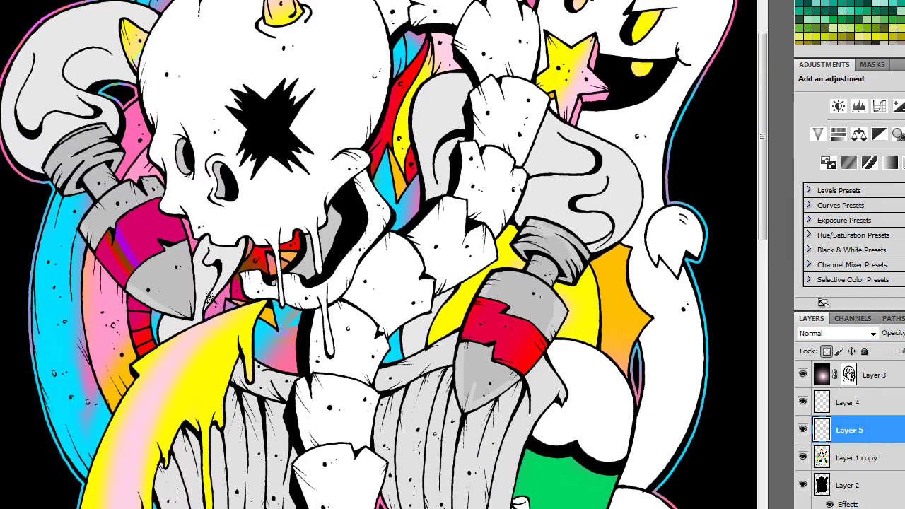
{"action": "scroll", "coordinate": [191, 63], "scroll_direction": "down", "scroll_amount": 1}
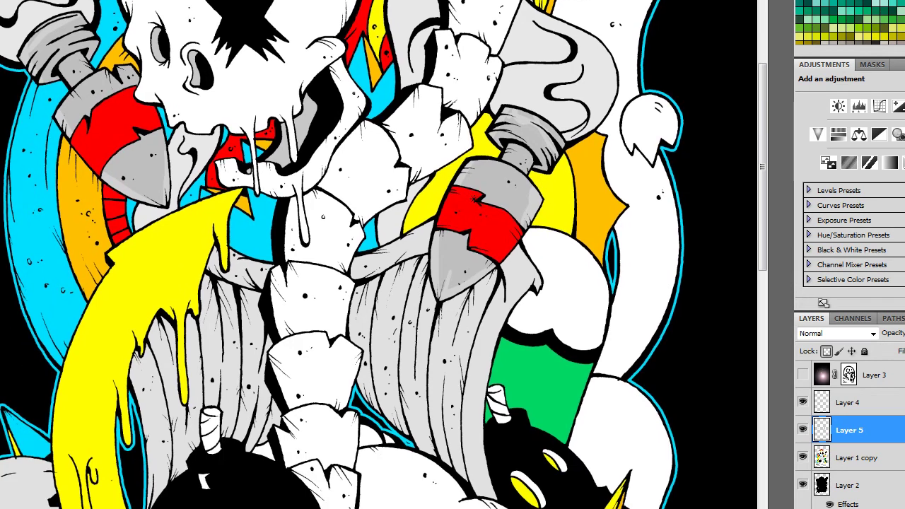
{"action": "scroll", "coordinate": [478, 203], "scroll_direction": "down", "scroll_amount": 2}
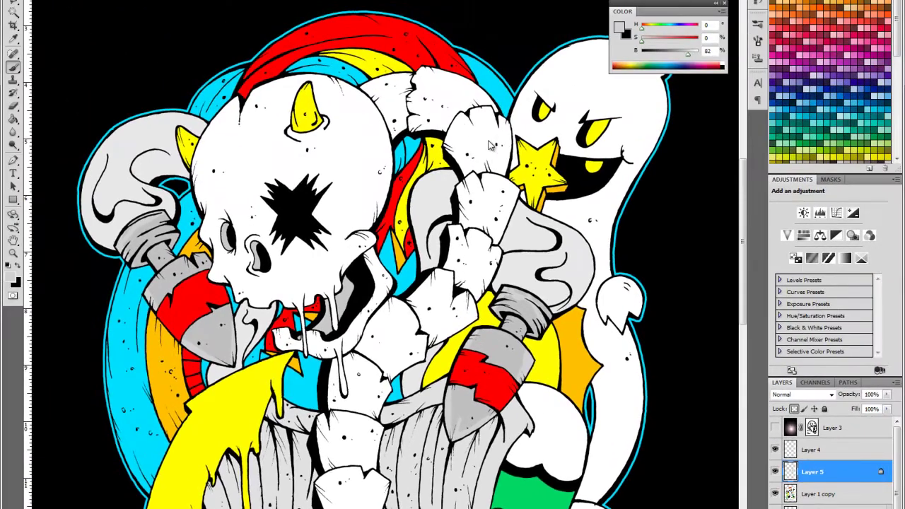
- Magic Wand the white areas on Layer 1 copy, add Layer 6, and lighten the grey to B 95
{"action": "key", "text": "alt+bracketleft"}
{"action": "key", "text": "w"}
{"action": "left_click", "coordinate": [811, 428], "text": "ctrl"}
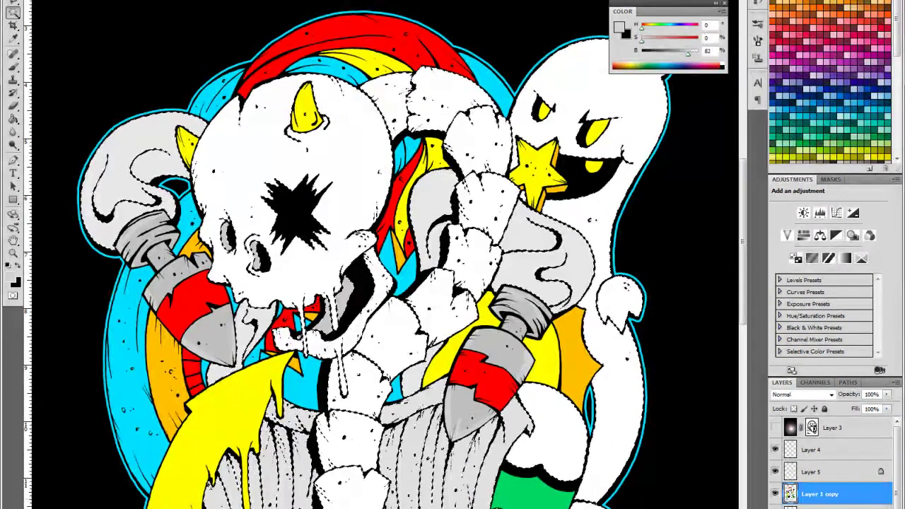
{"action": "key", "text": "ctrl+d"}
{"action": "key", "text": "ctrl+shift+alt+n"}
{"action": "key", "text": "b"}
{"action": "left_click_drag", "start_coordinate": [687, 54], "coordinate": [696, 54]}
{"action": "left_click_drag", "start_coordinate": [354, 283], "coordinate": [389, 191]}
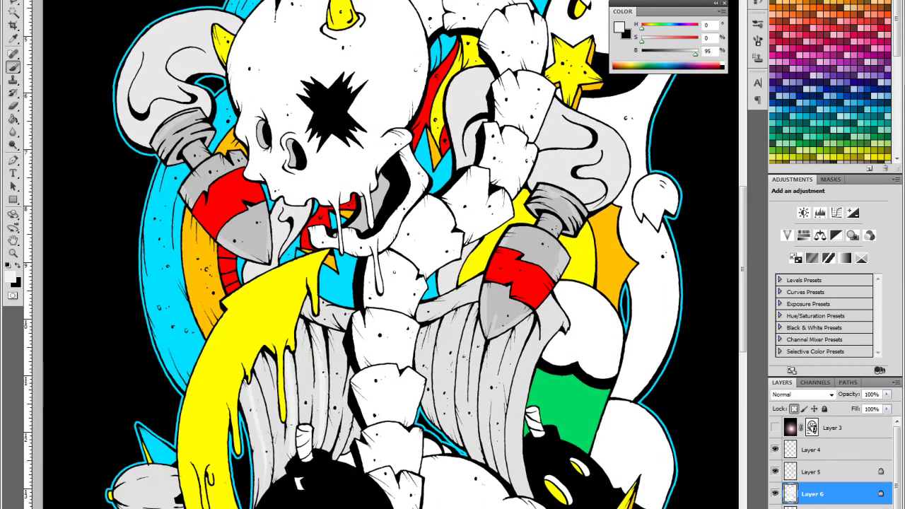
{"action": "left_click_drag", "start_coordinate": [340, 354], "coordinate": [272, 297]}
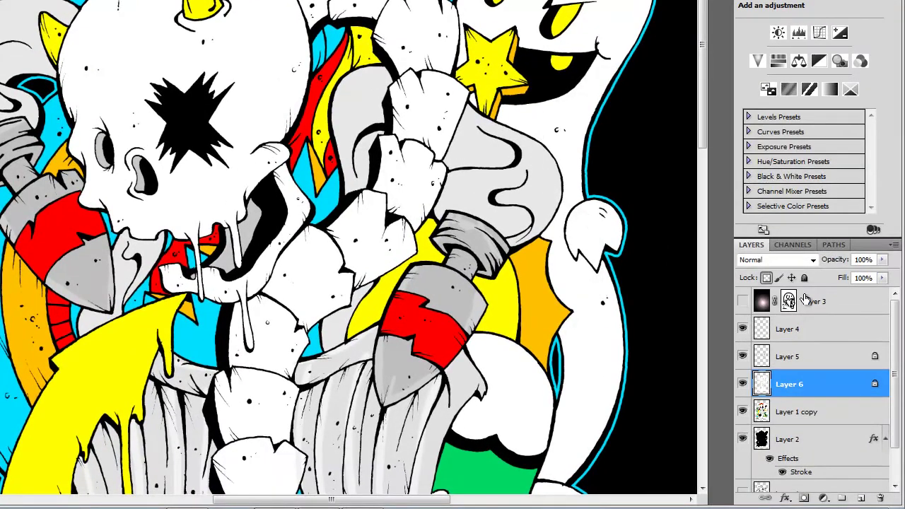
- Zoom out to the lower artwork, make Layer 1 copy active and hide Layer 6
{"action": "key", "text": "ctrl+minus"}
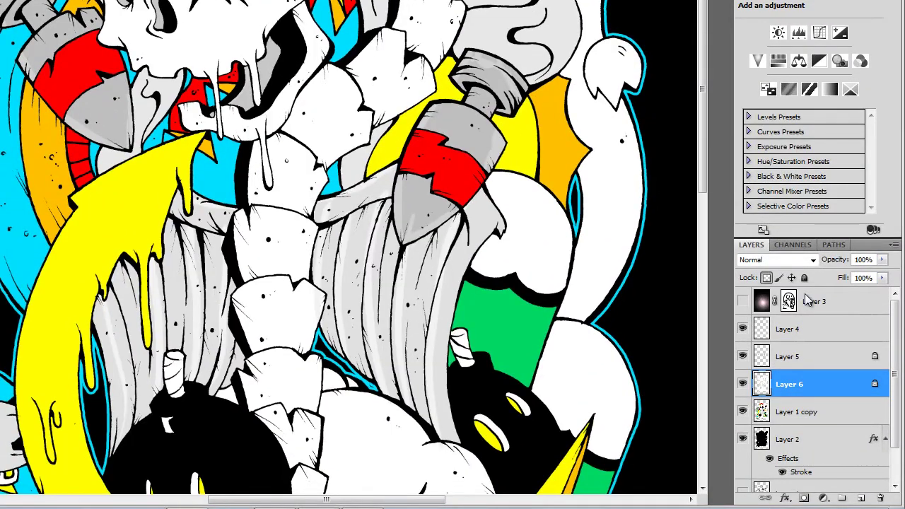
{"action": "key", "text": "ctrl+minus"}
{"action": "key", "text": "ctrl+plus"}
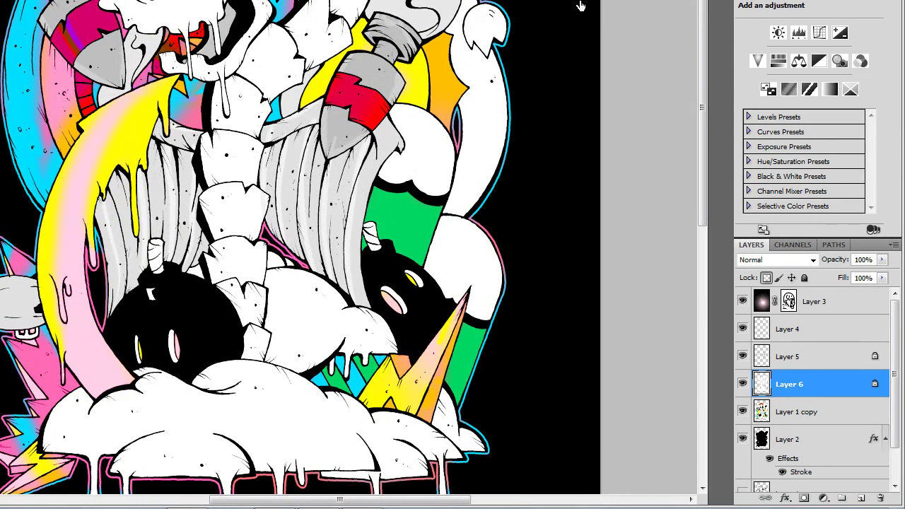
{"action": "key", "text": "ctrl+minus"}
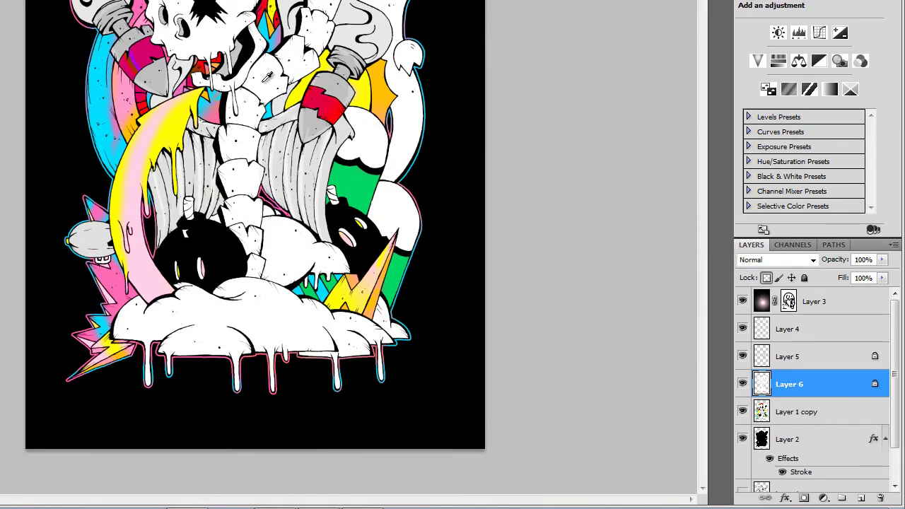
{"action": "left_click", "coordinate": [762, 411]}
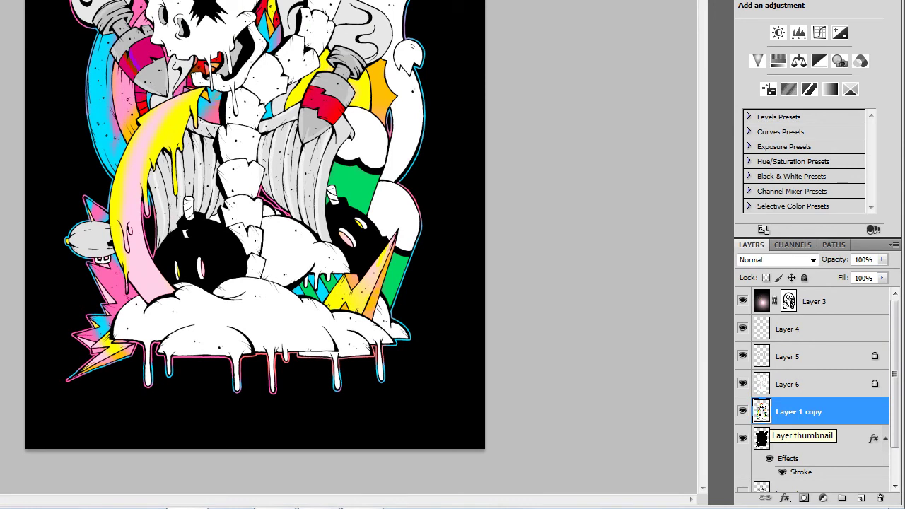
{"action": "left_click", "coordinate": [743, 384]}
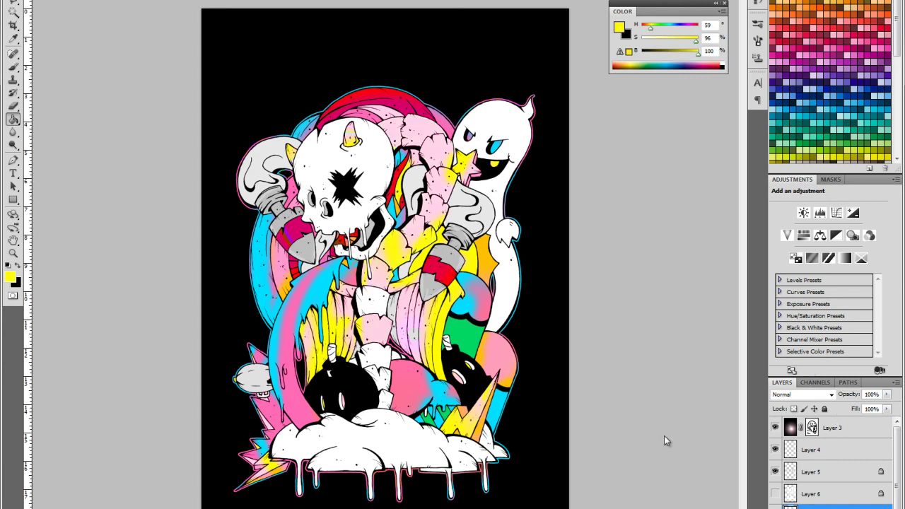
- Try white, cyan and yellow swatches, then restore the bottom cloud's pink and yellow tint
{"action": "left_click", "coordinate": [463, 348], "text": "alt"}
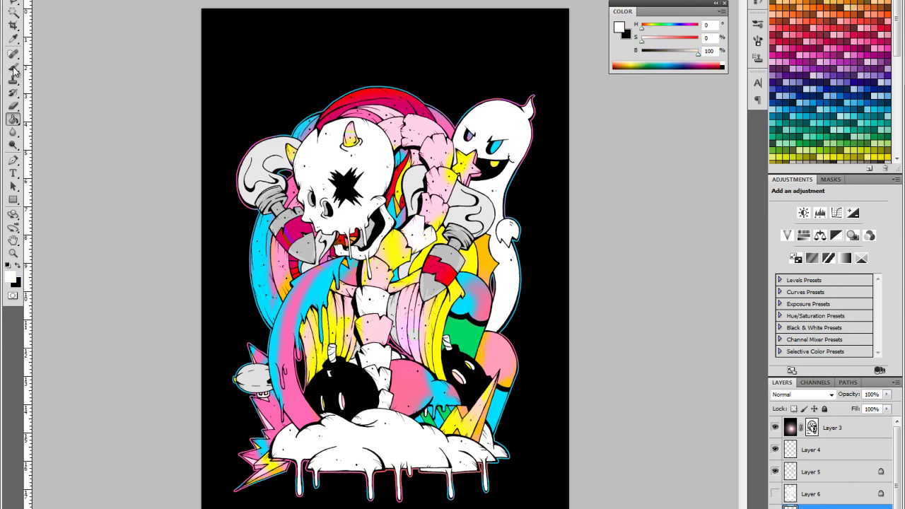
{"action": "left_click", "coordinate": [264, 199], "text": "alt"}
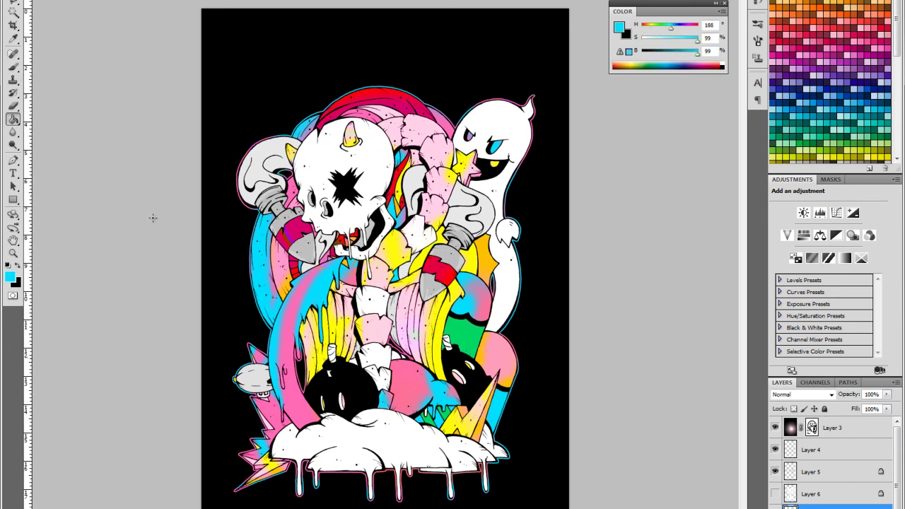
{"action": "left_click", "coordinate": [380, 407], "text": "alt"}
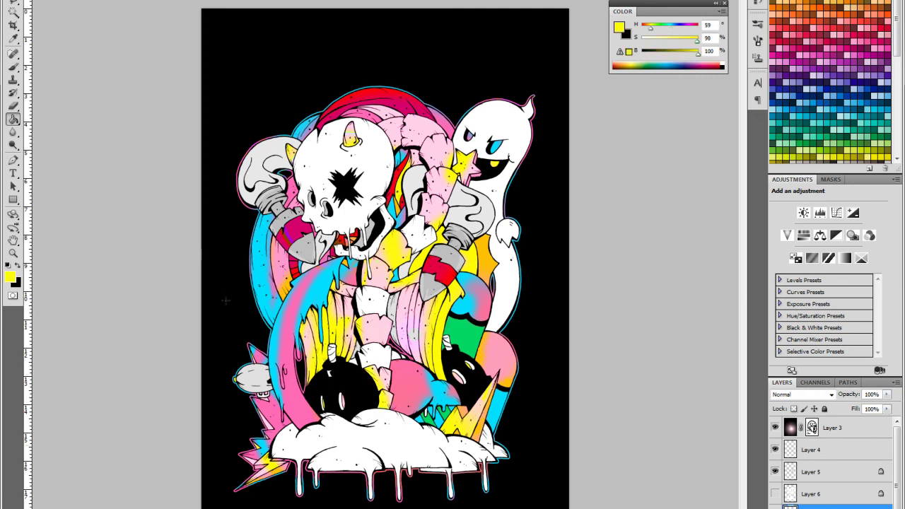
{"action": "key", "text": "ctrl+z"}
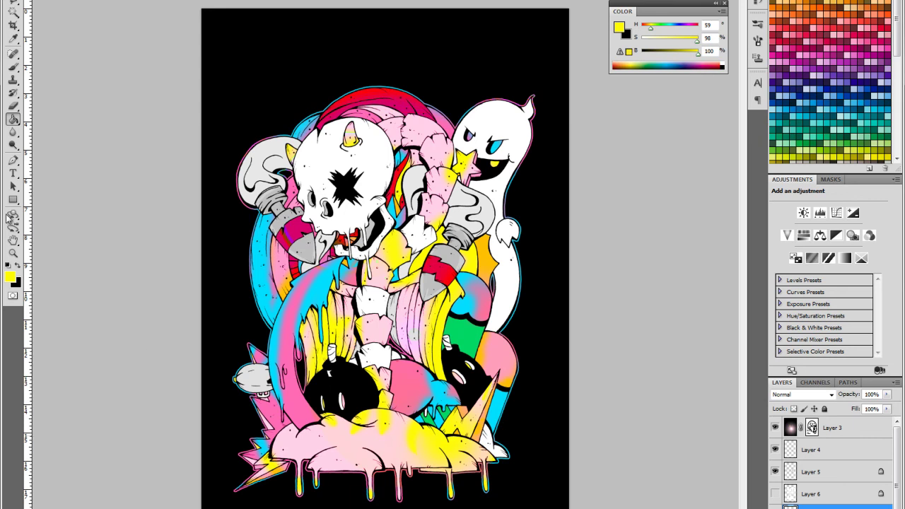
{"action": "key", "text": "ctrl+z"}
- Set up a much larger brush painting black, then pick cyan from the Swatches
{"action": "key", "text": "b"}
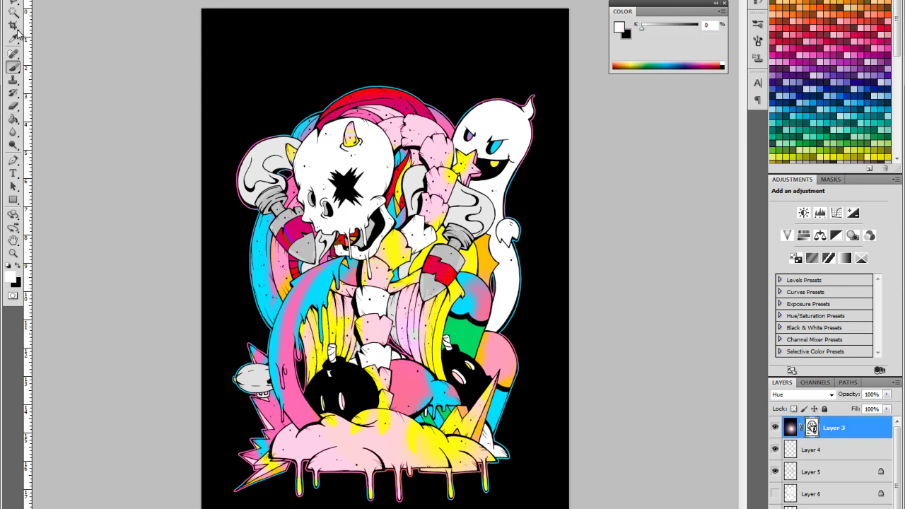
{"action": "key", "text": "x"}
{"action": "key", "text": "x"}
{"action": "right_click", "coordinate": [131, 136]}
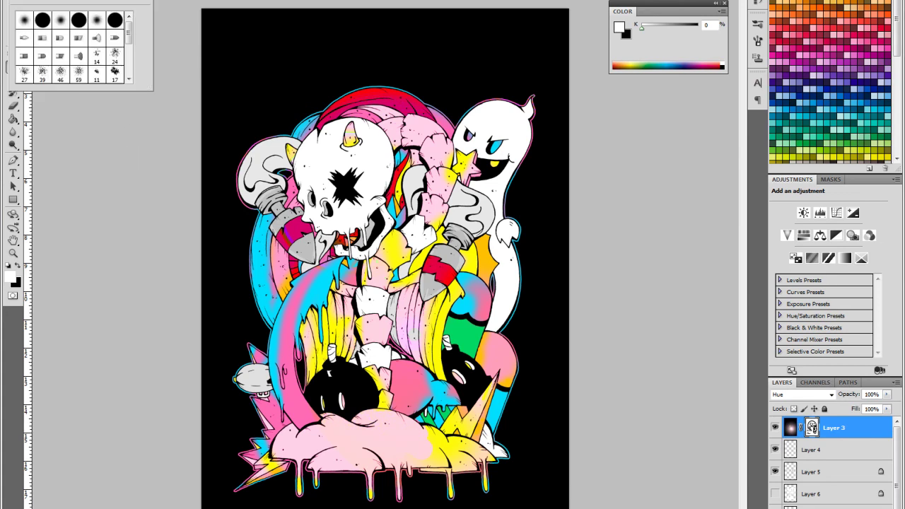
{"action": "key", "text": "Escape"}
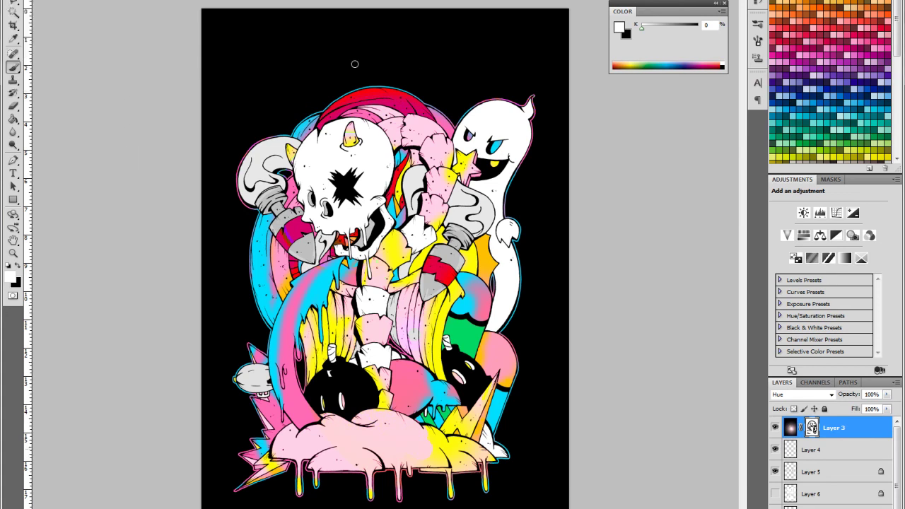
{"action": "key", "text": "bracketright"}
{"action": "key", "text": "bracketright"}
{"action": "key", "text": "bracketright"}
{"action": "key", "text": "bracketright"}
{"action": "key", "text": "bracketright"}
{"action": "key", "text": "bracketright"}
{"action": "left_click", "coordinate": [568, 121], "text": "alt"}
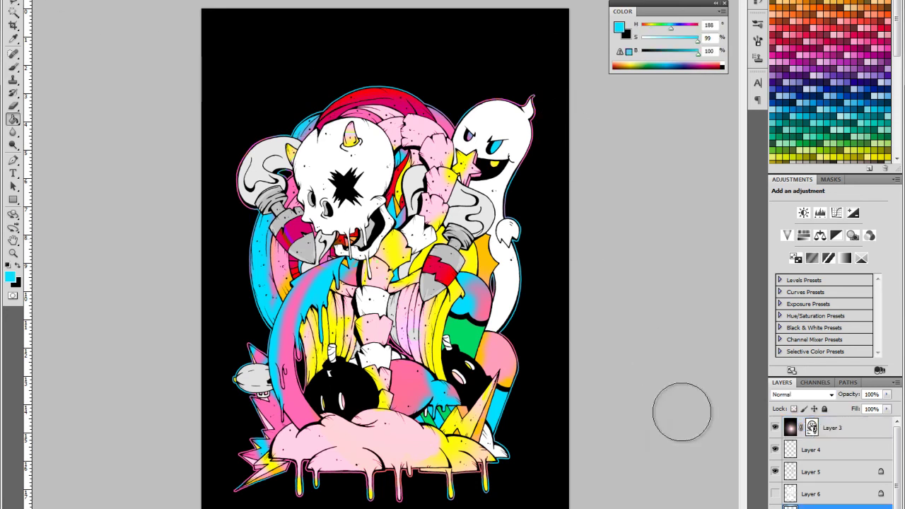
- On Layer 5, sample yellow from the artwork, then move to the layer below Layer 6
{"action": "key", "text": "alt+bracketright"}
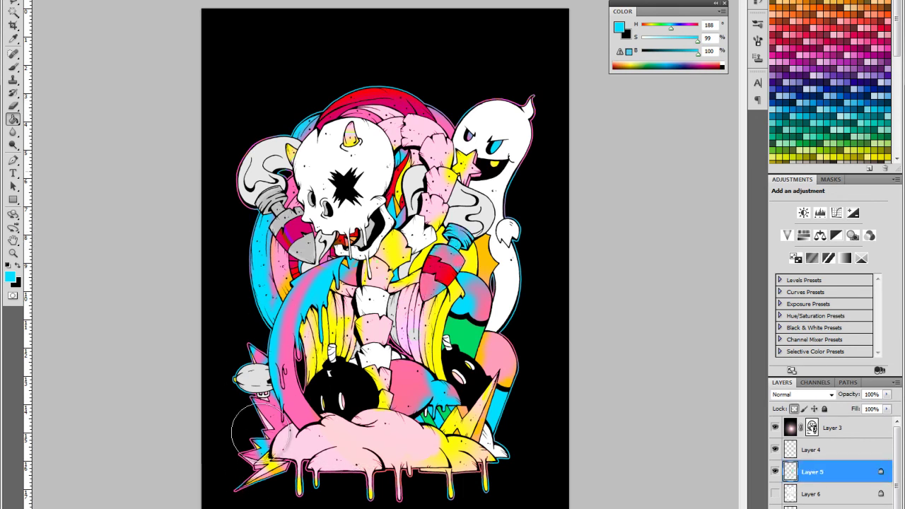
{"action": "key", "text": "alt"}
{"action": "left_click", "coordinate": [371, 256], "text": "alt"}
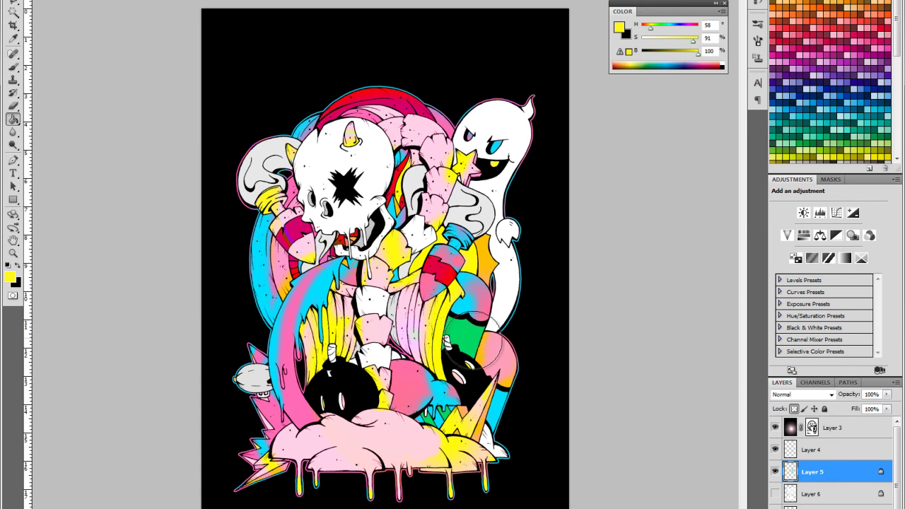
{"action": "key", "text": "alt+bracketleft"}
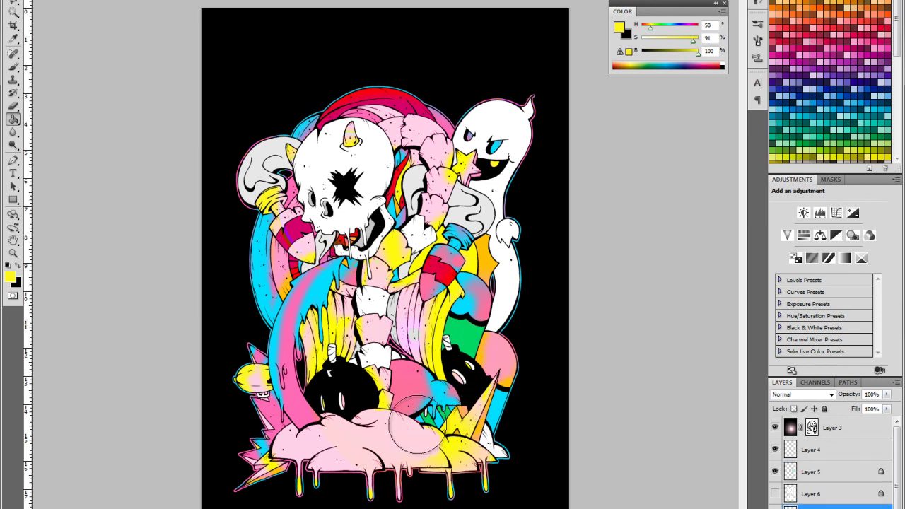